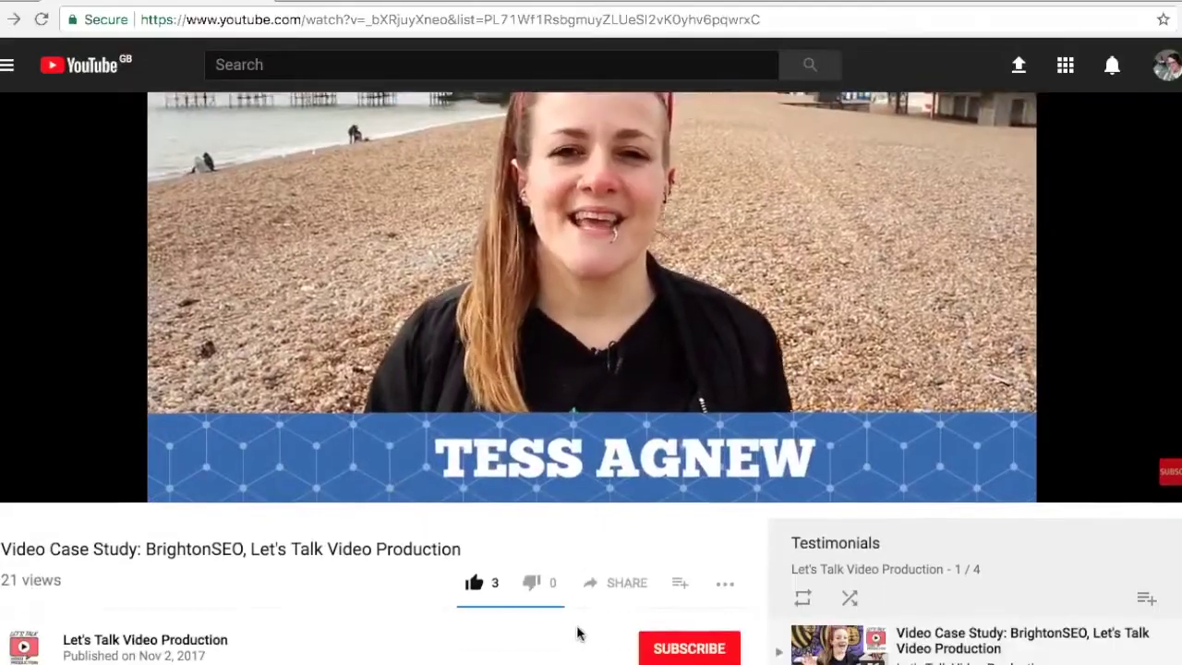
Subscribe to the Let's Talk Video Production channel from its case study video
{"action": "scroll", "coordinate": [580, 633], "scroll_direction": "down", "scroll_amount": 3}
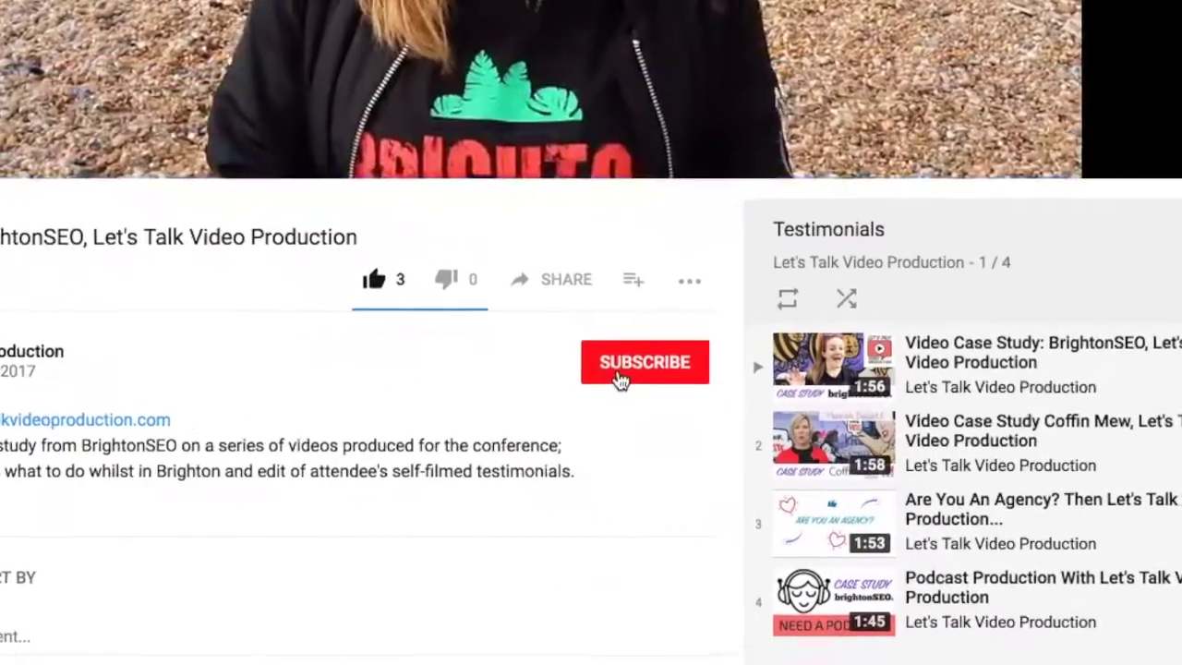
{"action": "left_click", "coordinate": [644, 394]}
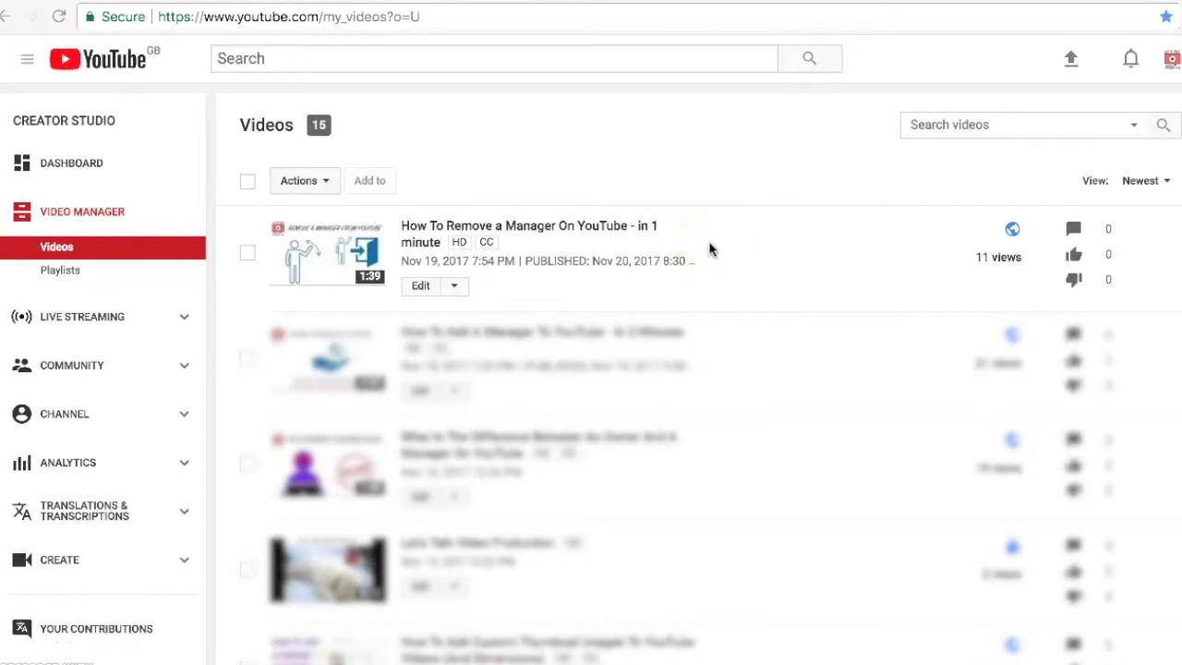
Edit the How To Remove a Manager On YouTube video and open its End screen settings
{"action": "left_click", "coordinate": [422, 286]}
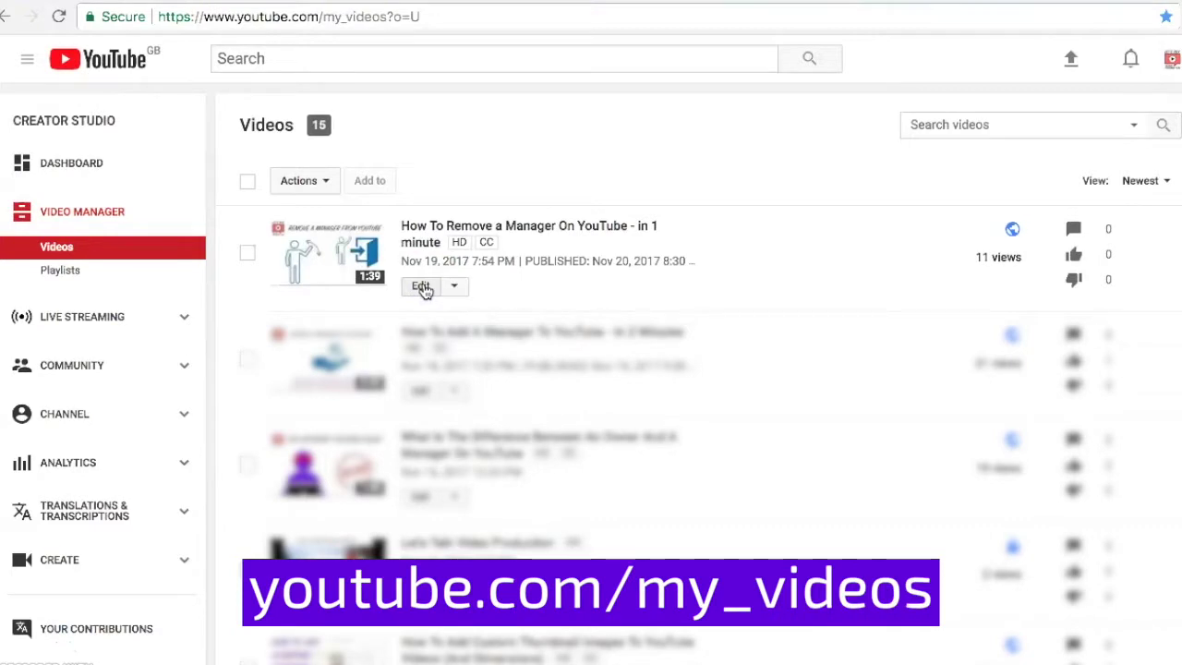
{"action": "left_click", "coordinate": [423, 288]}
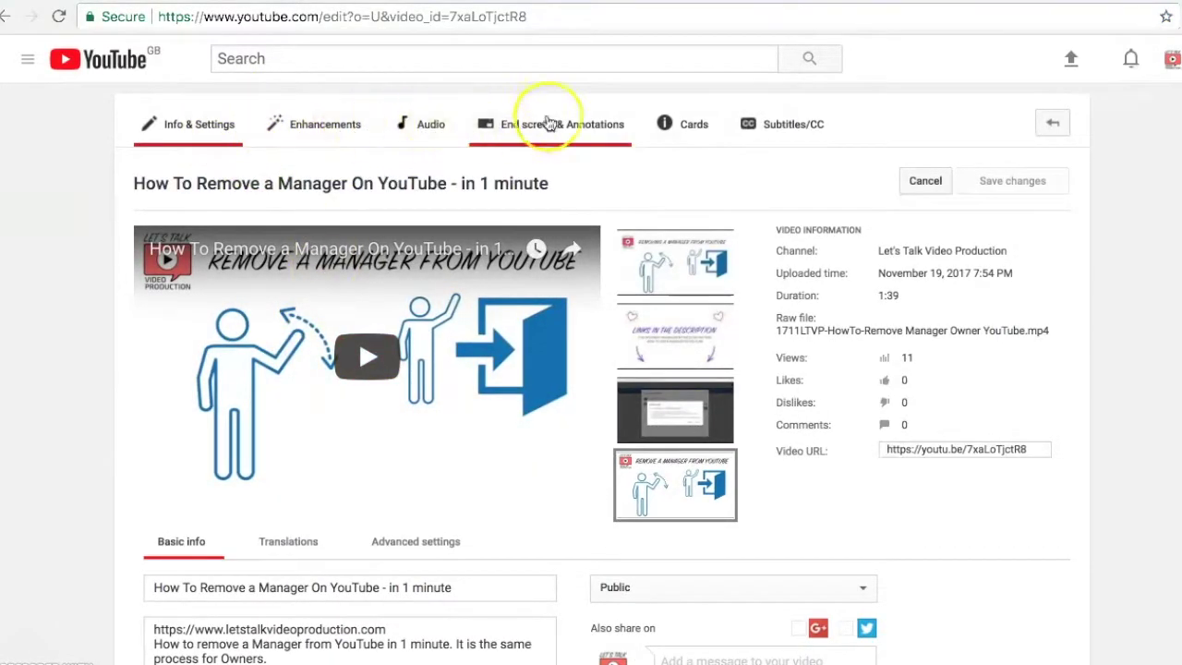
{"action": "left_click", "coordinate": [574, 129]}
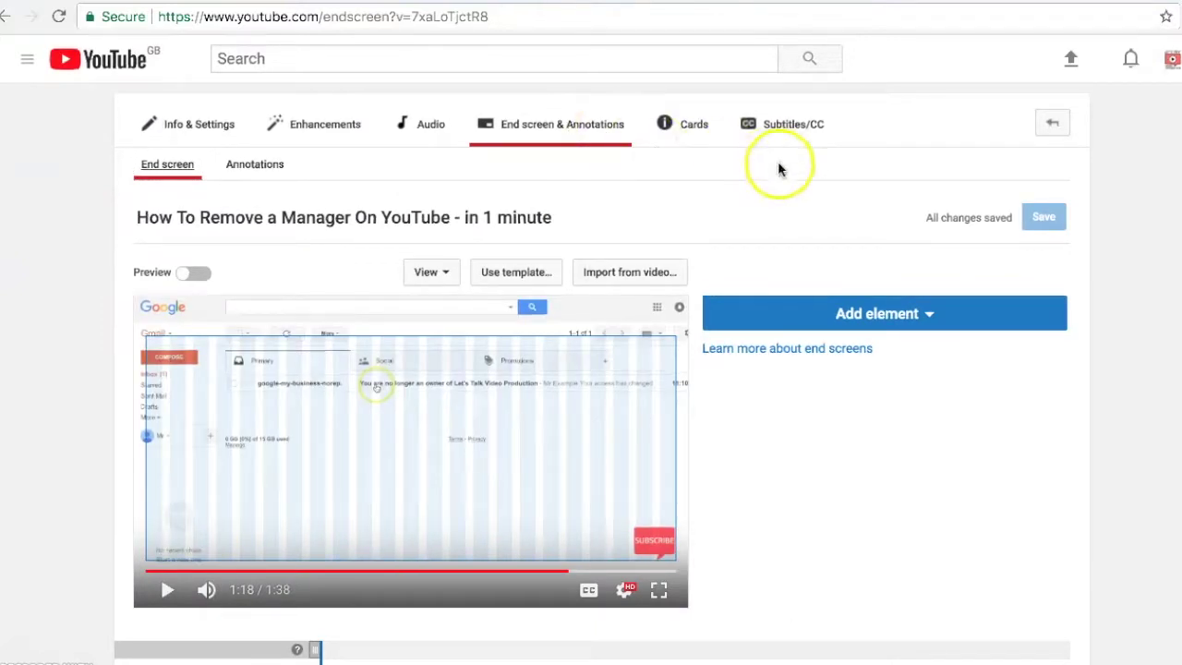
Create an end screen video element featuring the How To Add A Manager To YouTube upload
{"action": "left_click", "coordinate": [925, 319]}
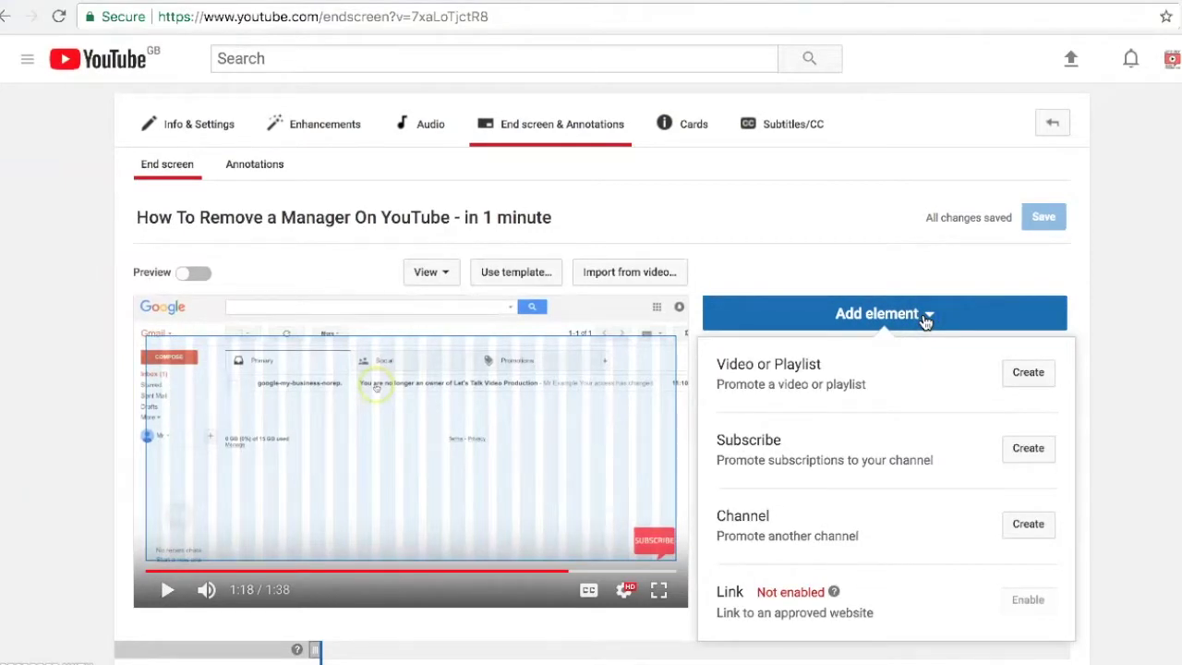
{"action": "left_click", "coordinate": [914, 374]}
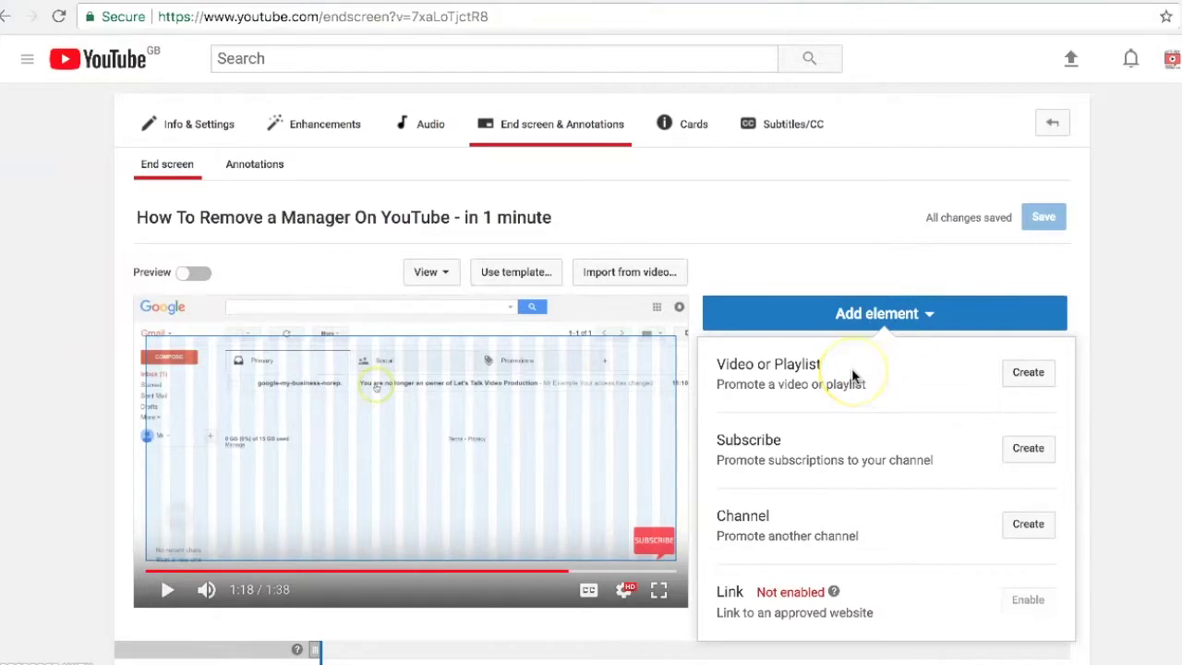
{"action": "left_click", "coordinate": [1027, 374]}
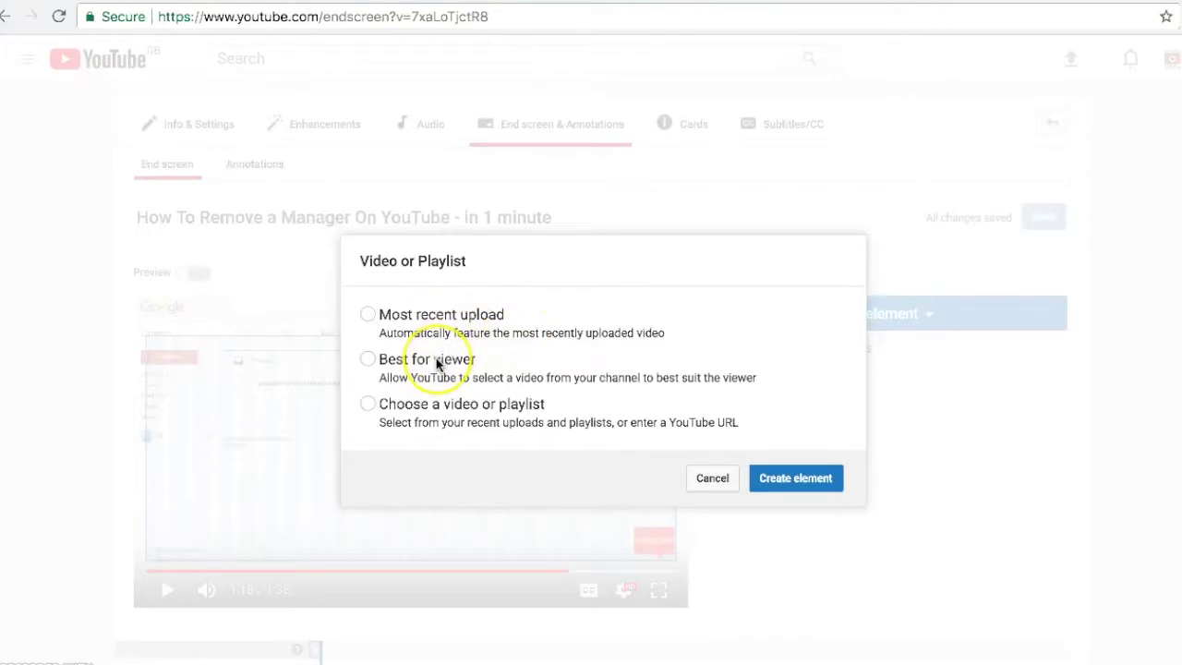
{"action": "left_click", "coordinate": [375, 403]}
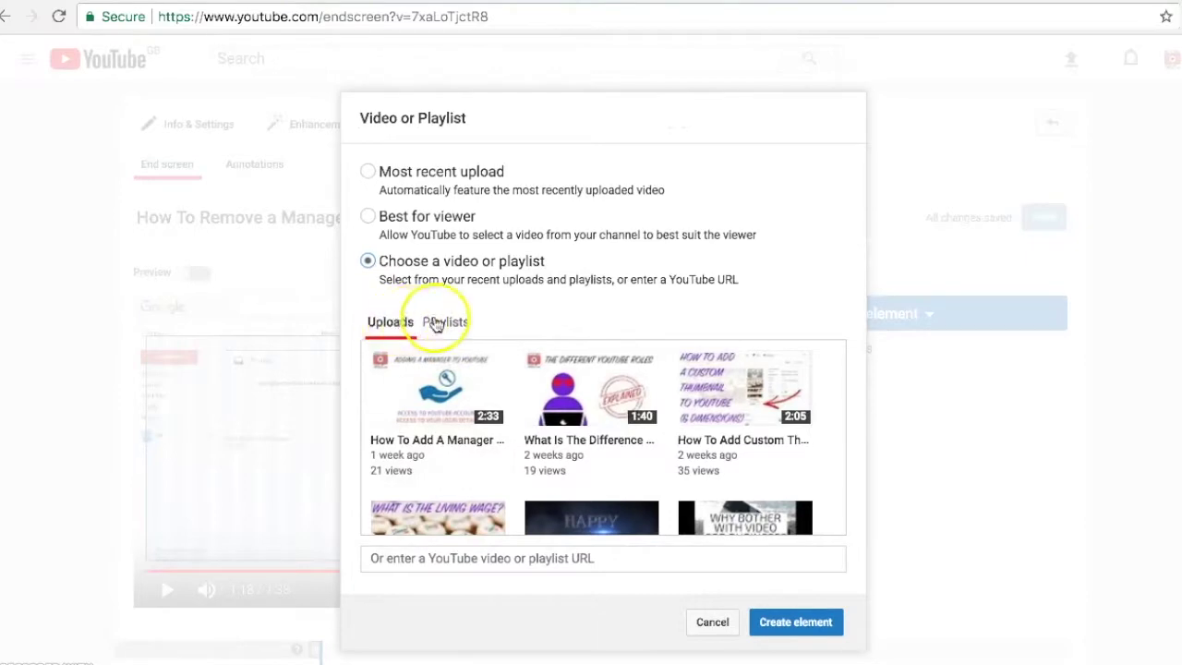
{"action": "left_click", "coordinate": [446, 323]}
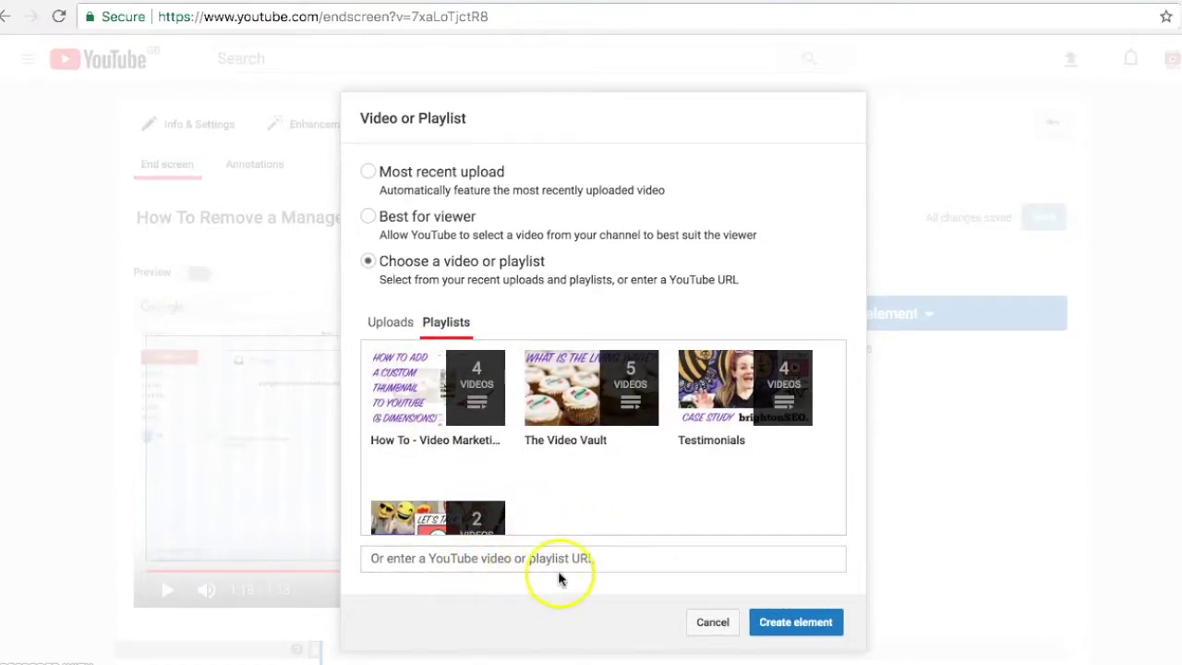
{"action": "left_click", "coordinate": [389, 325]}
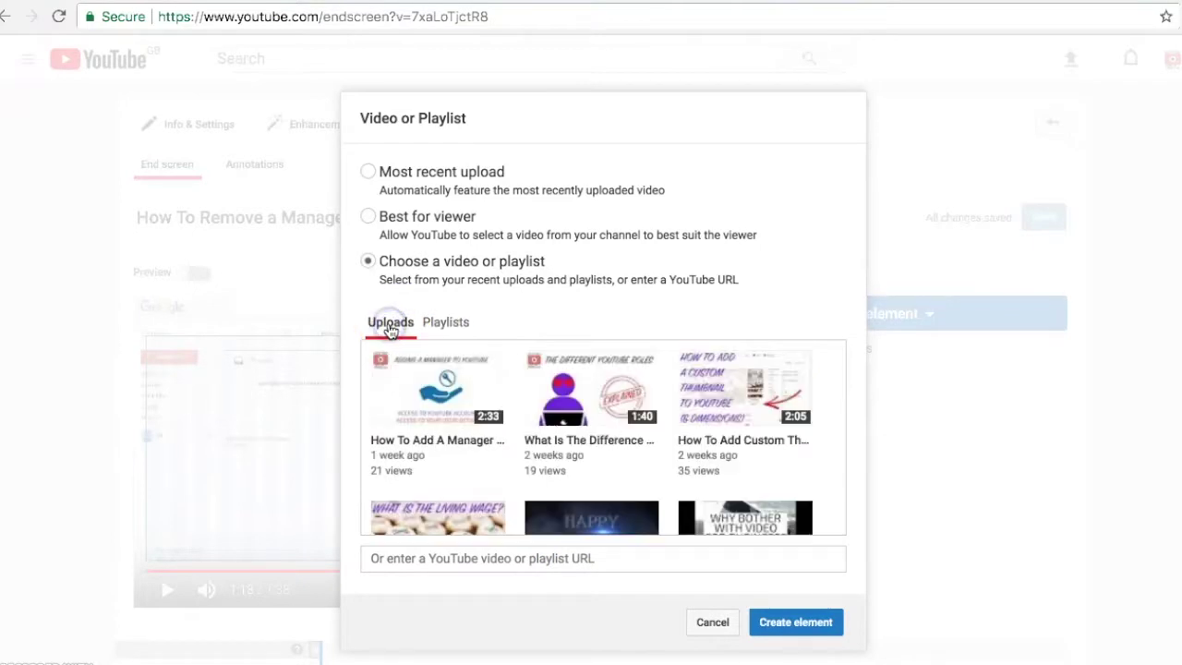
{"action": "left_click", "coordinate": [411, 388]}
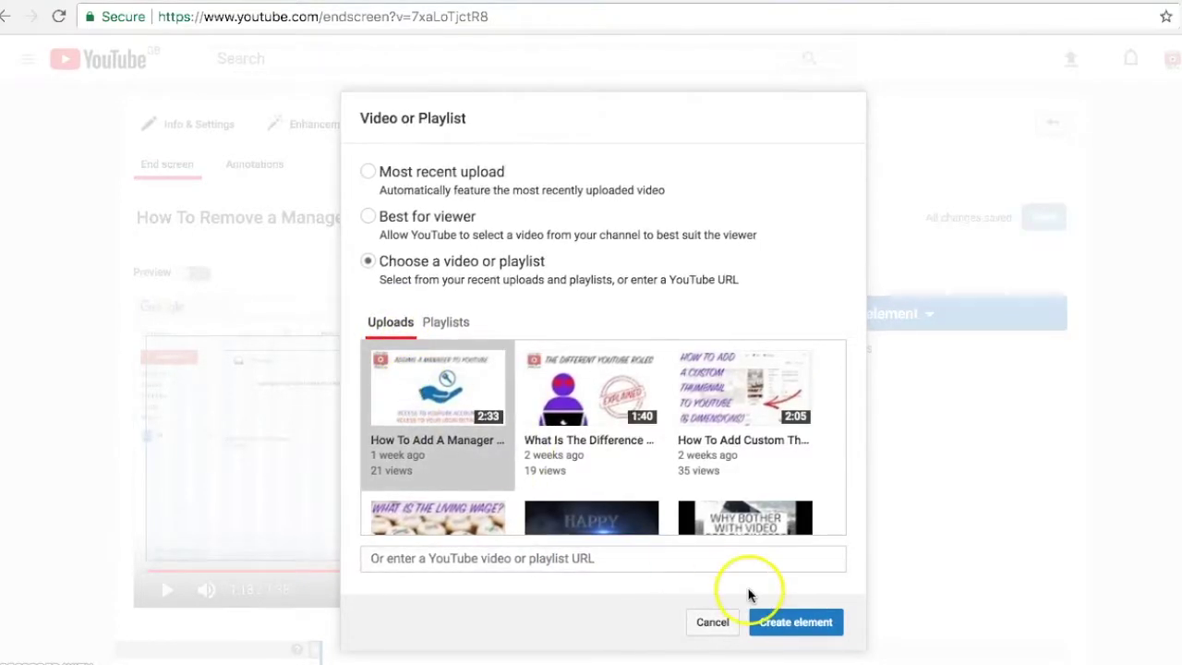
{"action": "left_click", "coordinate": [797, 626]}
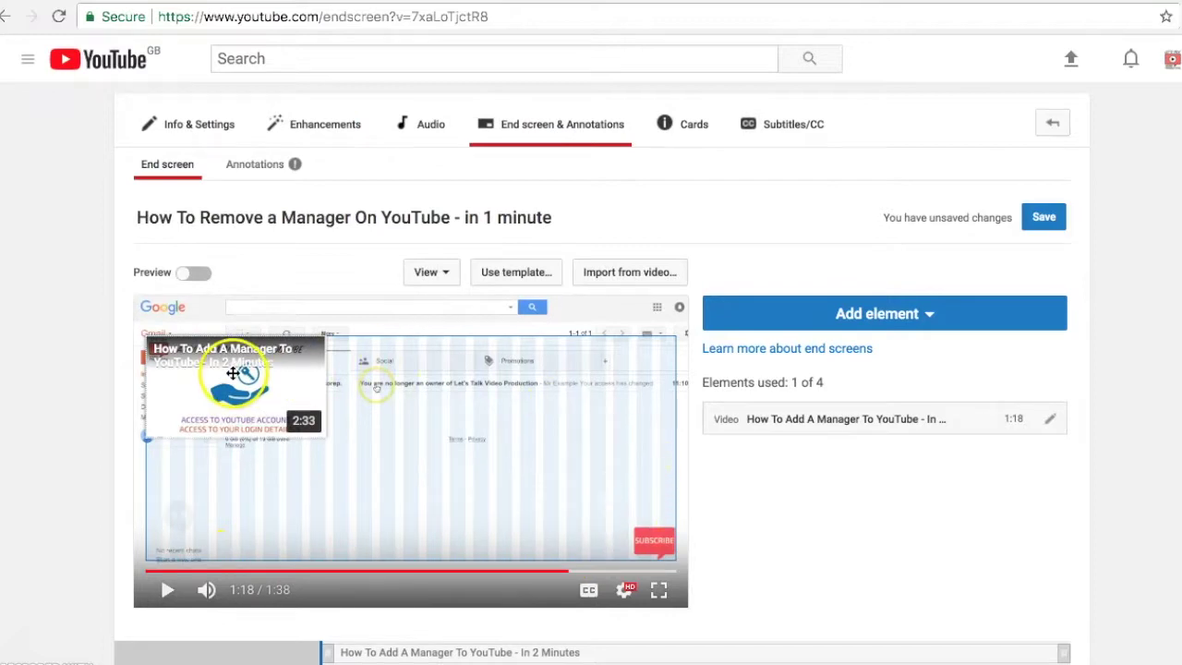
Nudge the video element down and right, then drag its corner to enlarge it
{"action": "left_click", "coordinate": [623, 531]}
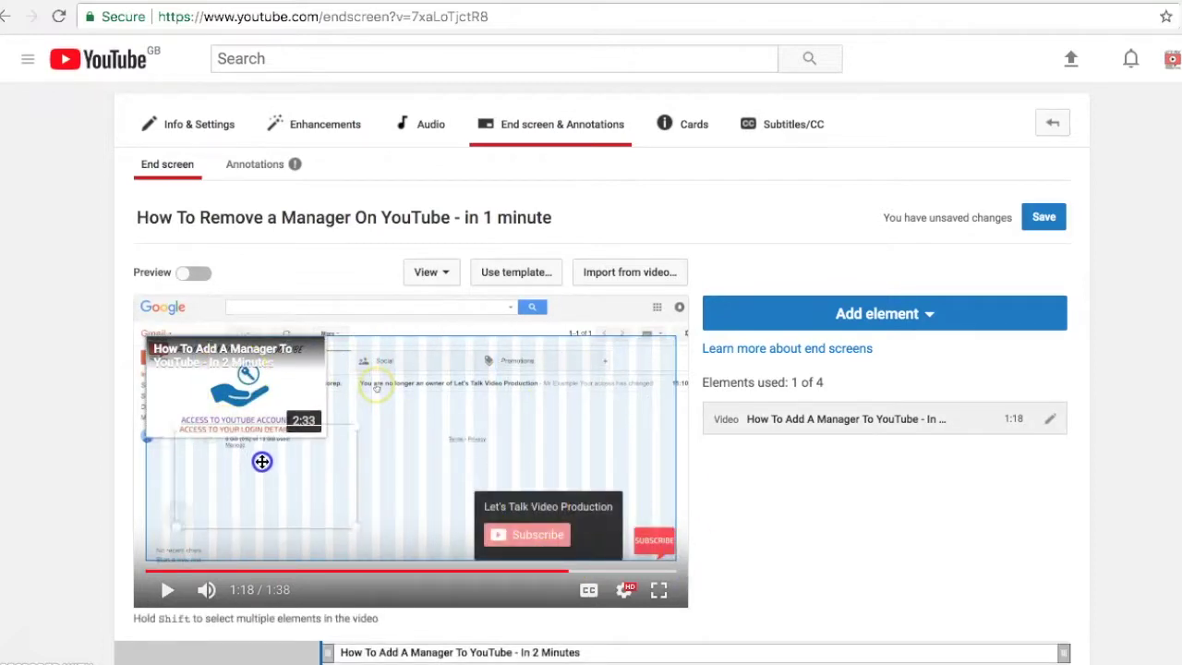
{"action": "left_click_drag", "start_coordinate": [204, 351], "coordinate": [228, 361]}
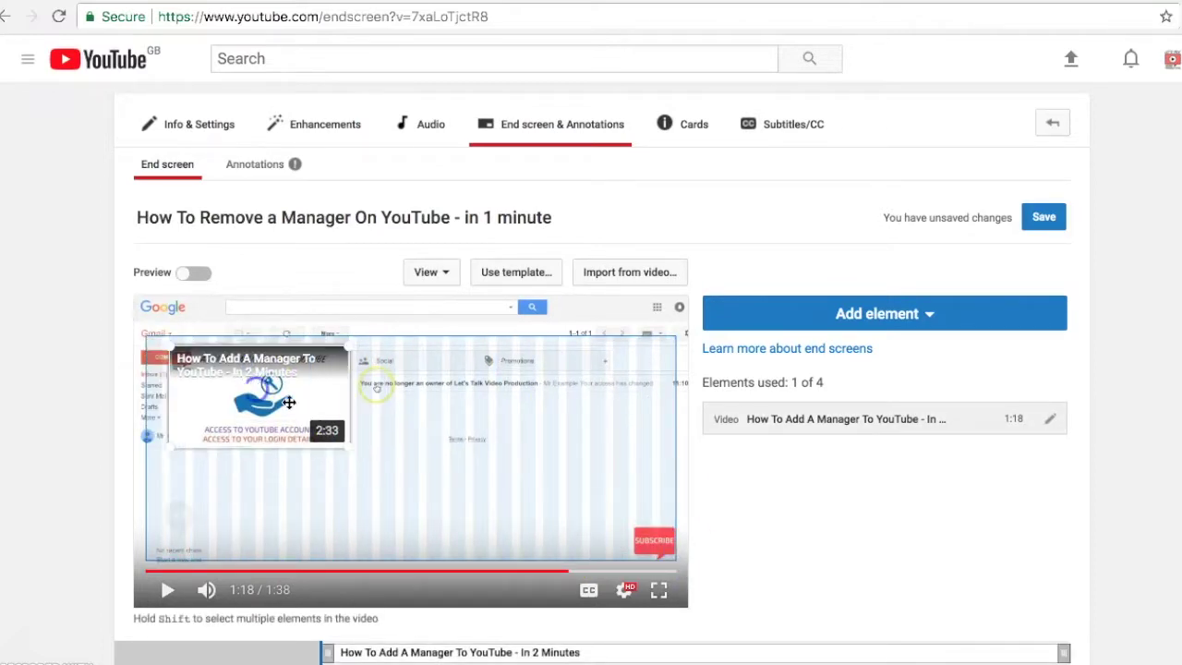
{"action": "left_click_drag", "start_coordinate": [482, 523], "coordinate": [291, 417]}
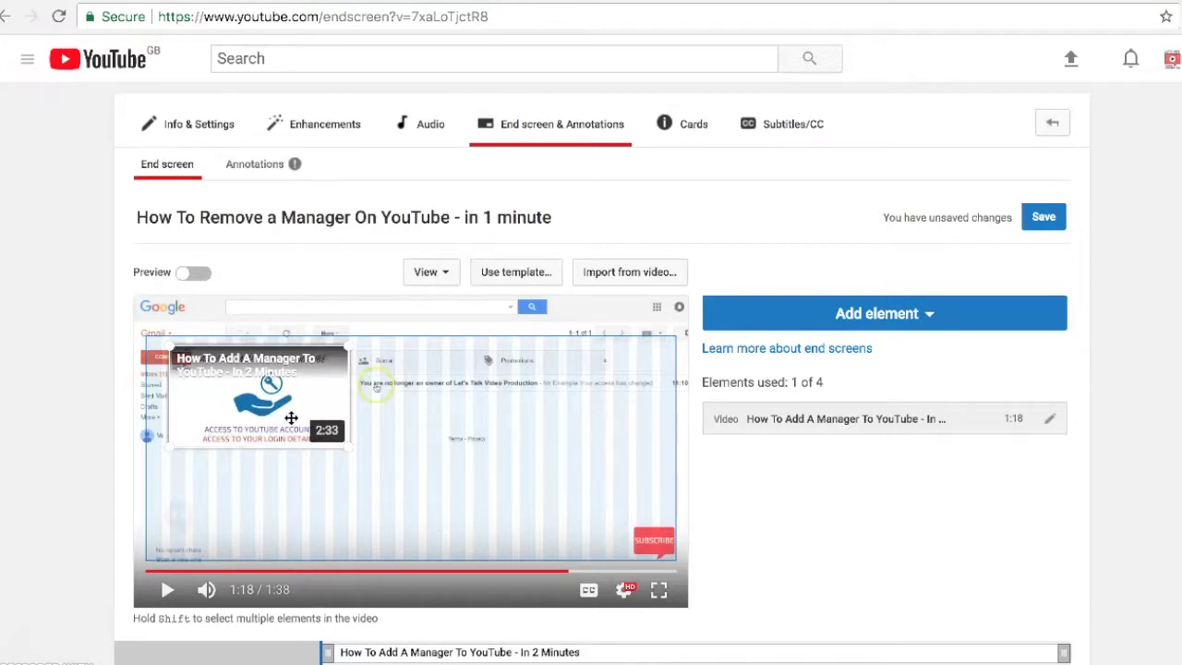
Set the video element's timeline bar to run from 1:24 to the end at 1:38.1
{"action": "scroll", "coordinate": [291, 418], "scroll_direction": "down", "scroll_amount": 3}
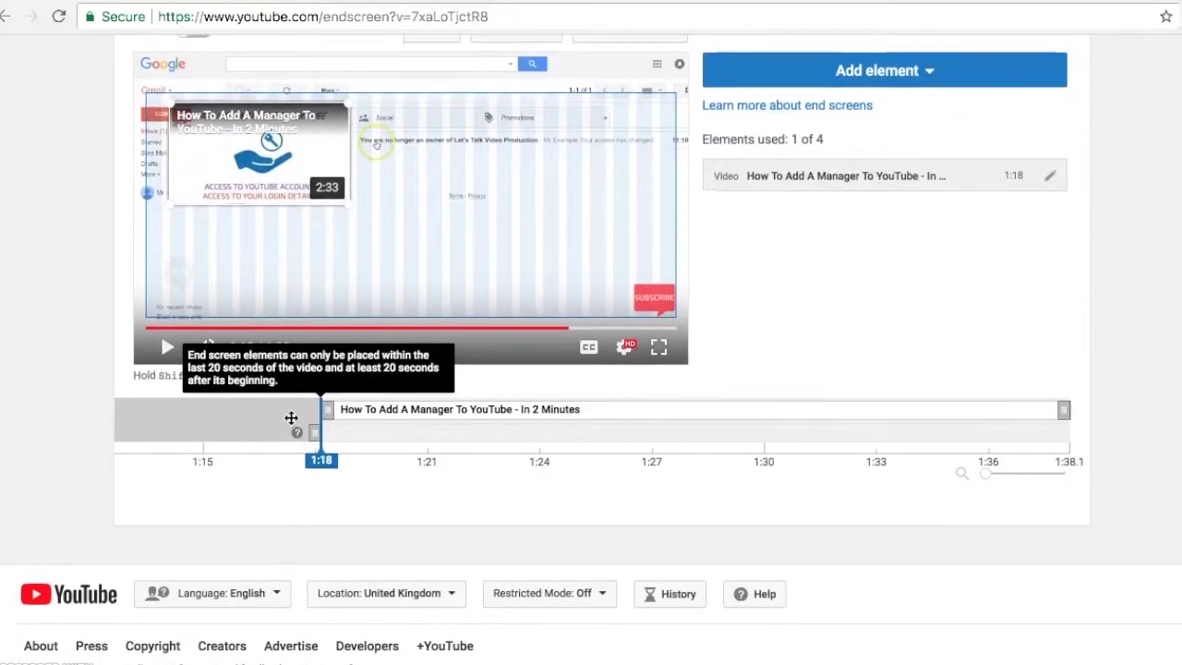
{"action": "left_click_drag", "start_coordinate": [291, 417], "coordinate": [335, 422]}
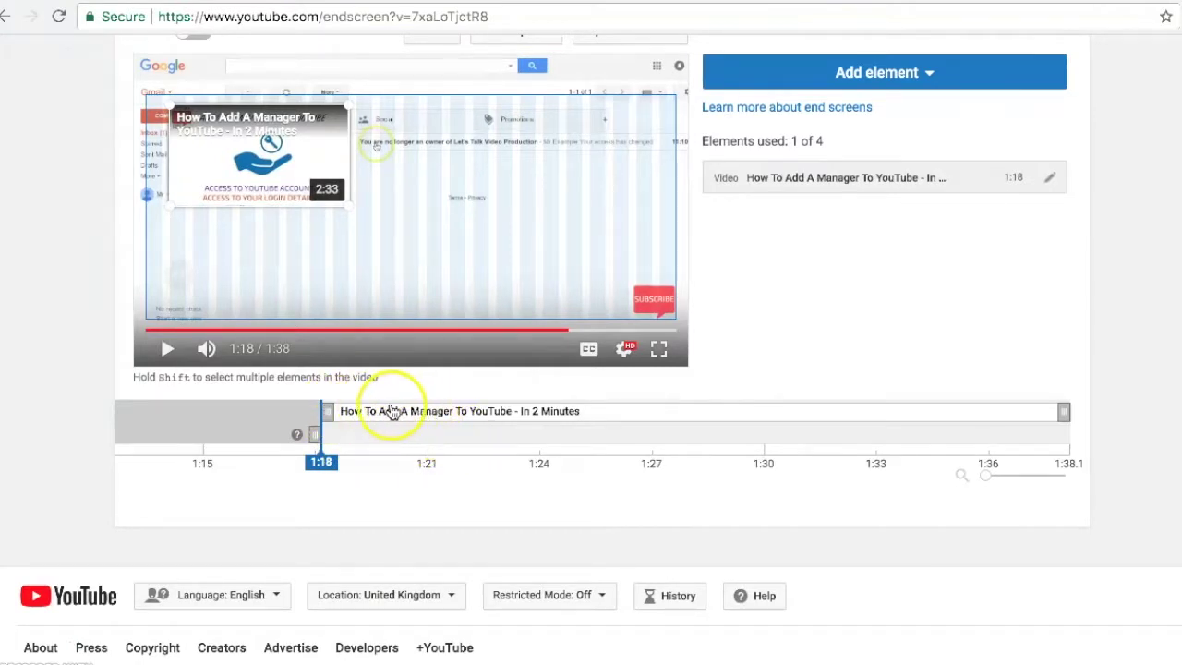
{"action": "left_click_drag", "start_coordinate": [330, 411], "coordinate": [986, 413]}
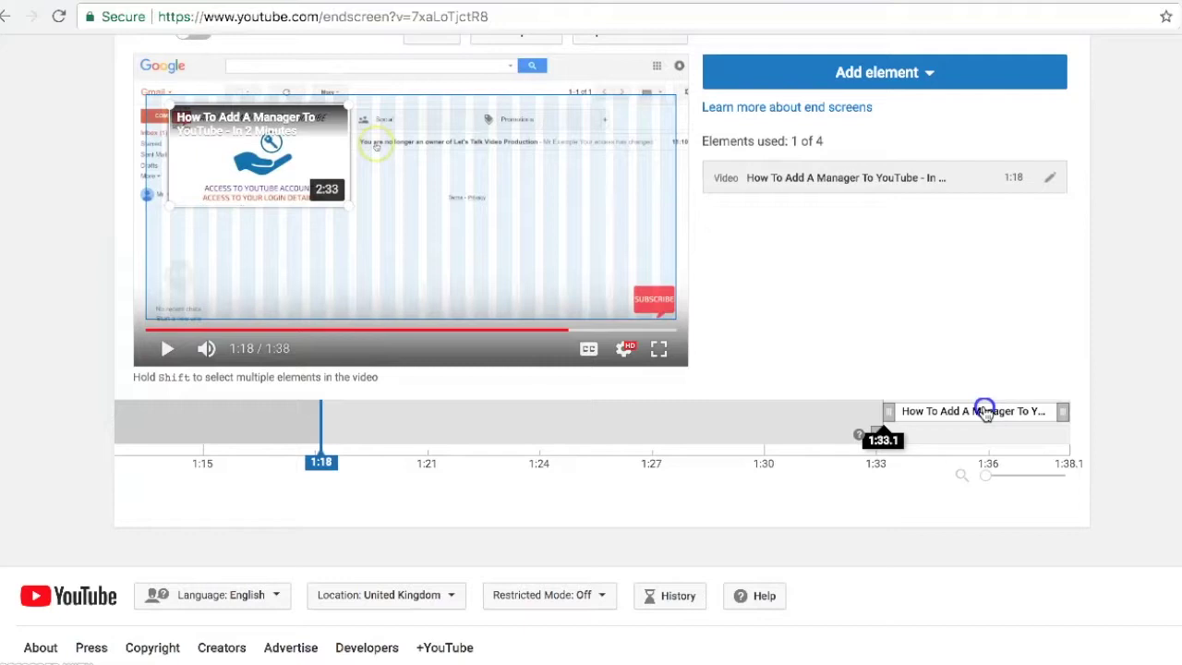
{"action": "left_click_drag", "start_coordinate": [985, 412], "coordinate": [984, 415]}
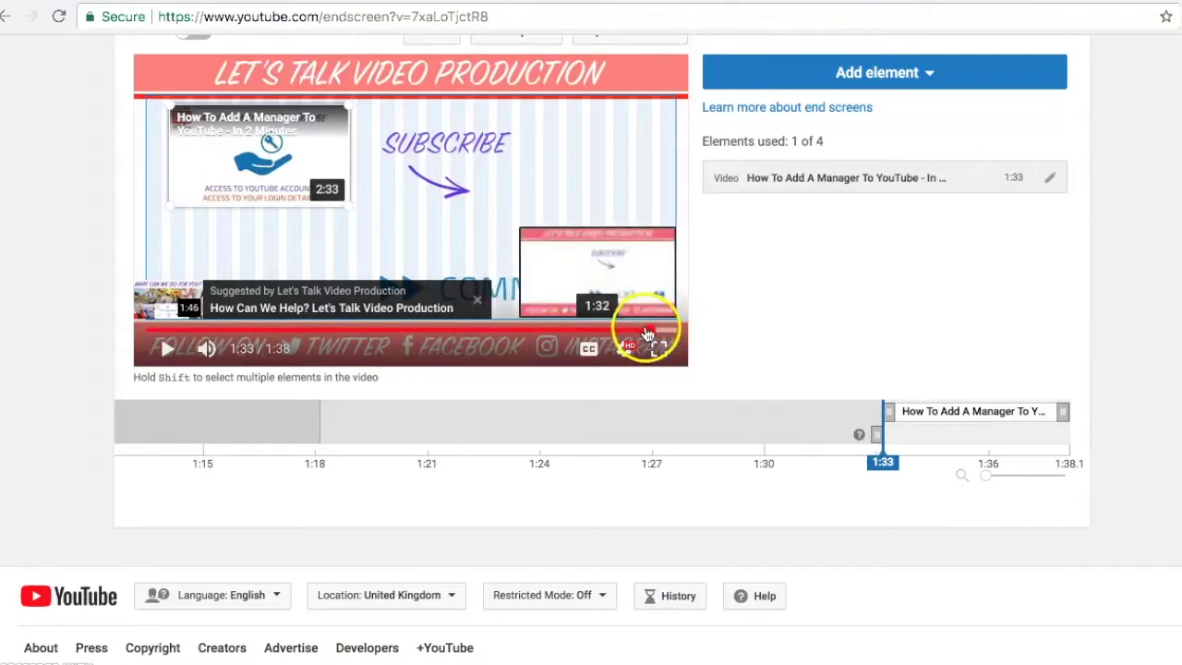
{"action": "left_click_drag", "start_coordinate": [639, 330], "coordinate": [600, 332]}
{"action": "left_click", "coordinate": [604, 331]}
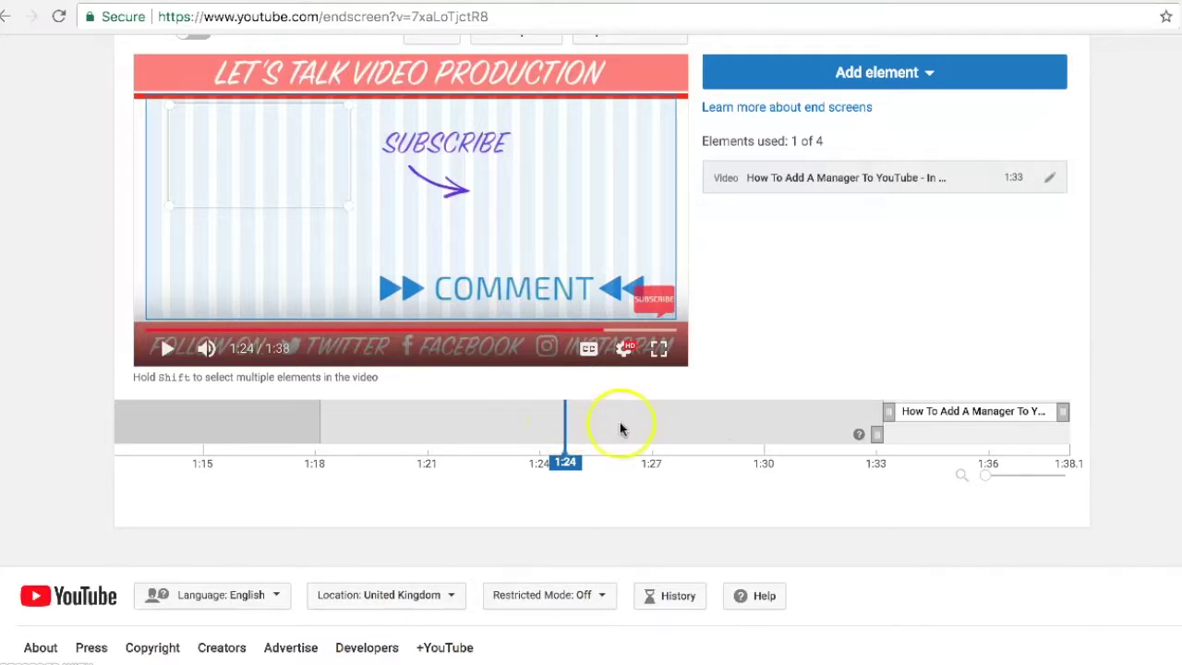
{"action": "left_click_drag", "start_coordinate": [888, 412], "coordinate": [567, 409]}
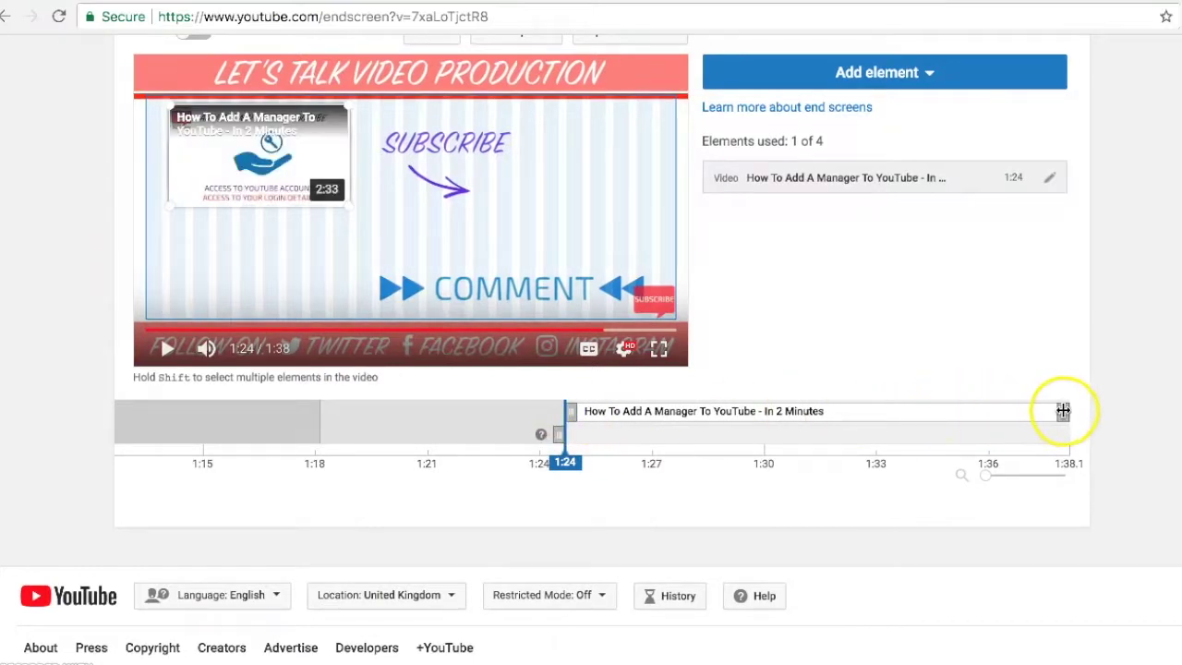
{"action": "mouse_move", "coordinate": [1064, 411]}
{"action": "left_mouse_down"}
{"action": "mouse_move", "coordinate": [976, 412]}
{"action": "mouse_move", "coordinate": [1081, 413]}
{"action": "left_mouse_up"}
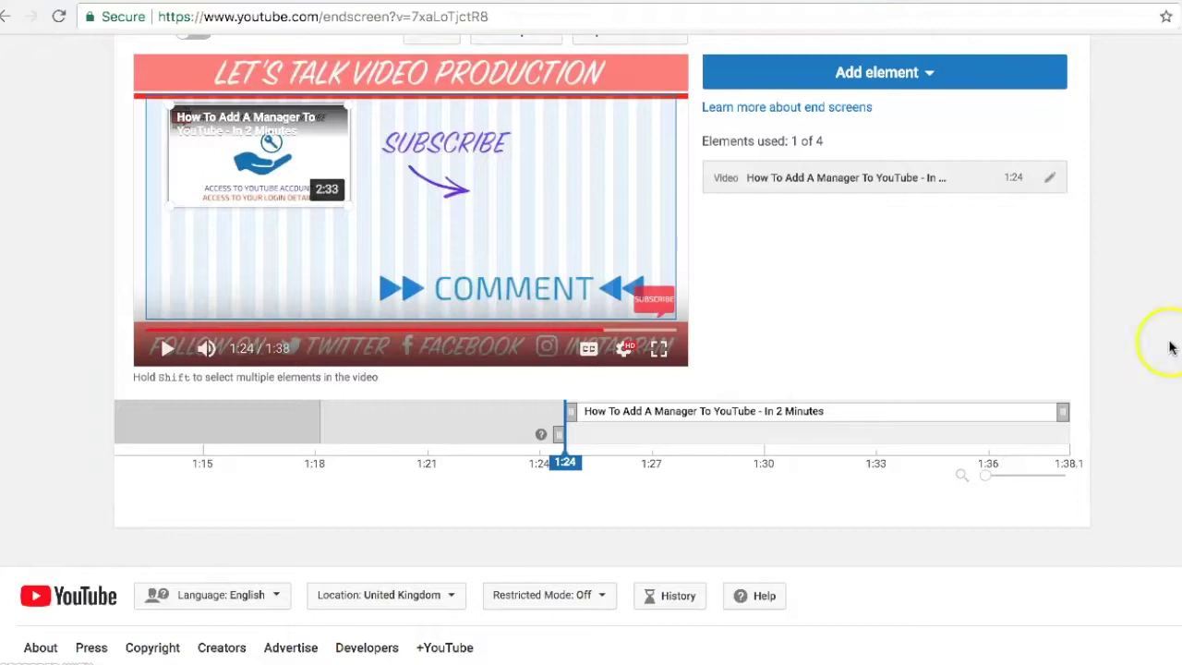
Add the How To - Video Marketing playlist element top-left, with the video tile below it
{"action": "left_click", "coordinate": [935, 77]}
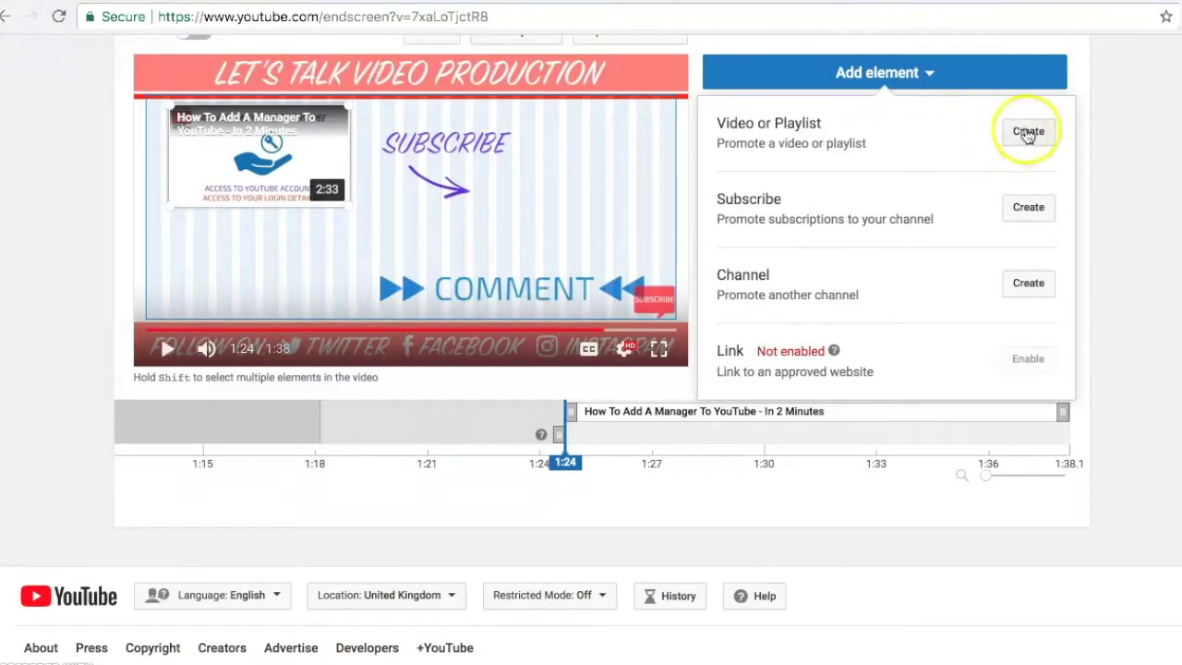
{"action": "left_click", "coordinate": [1024, 129]}
{"action": "left_click", "coordinate": [414, 417]}
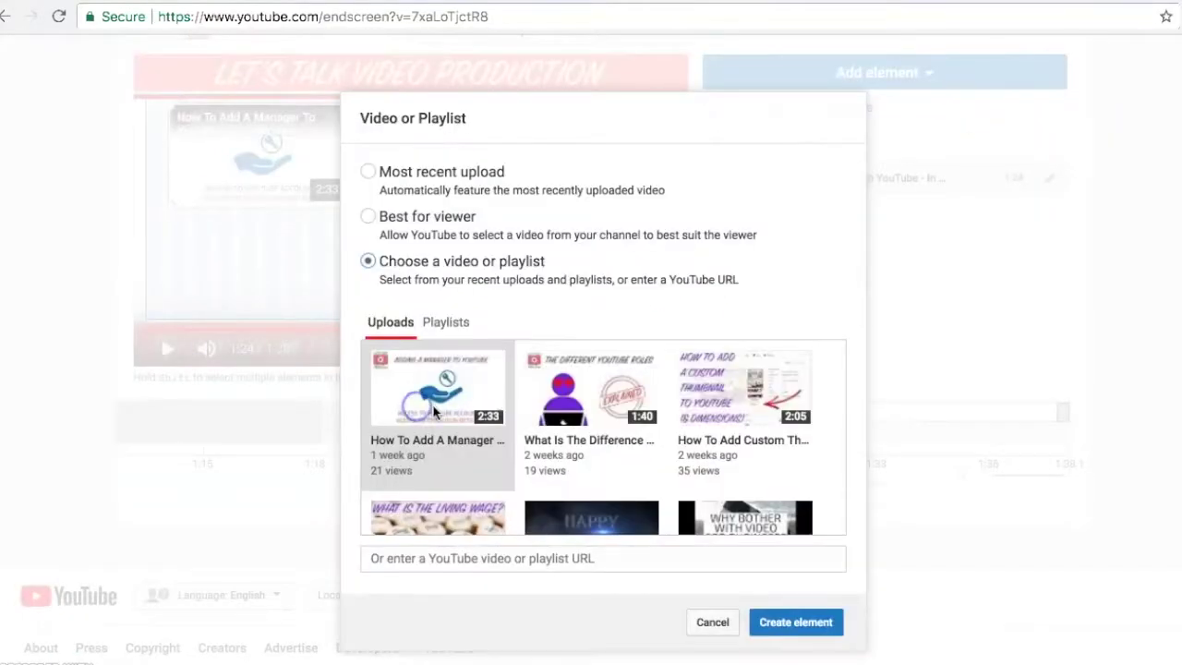
{"action": "left_click", "coordinate": [441, 340]}
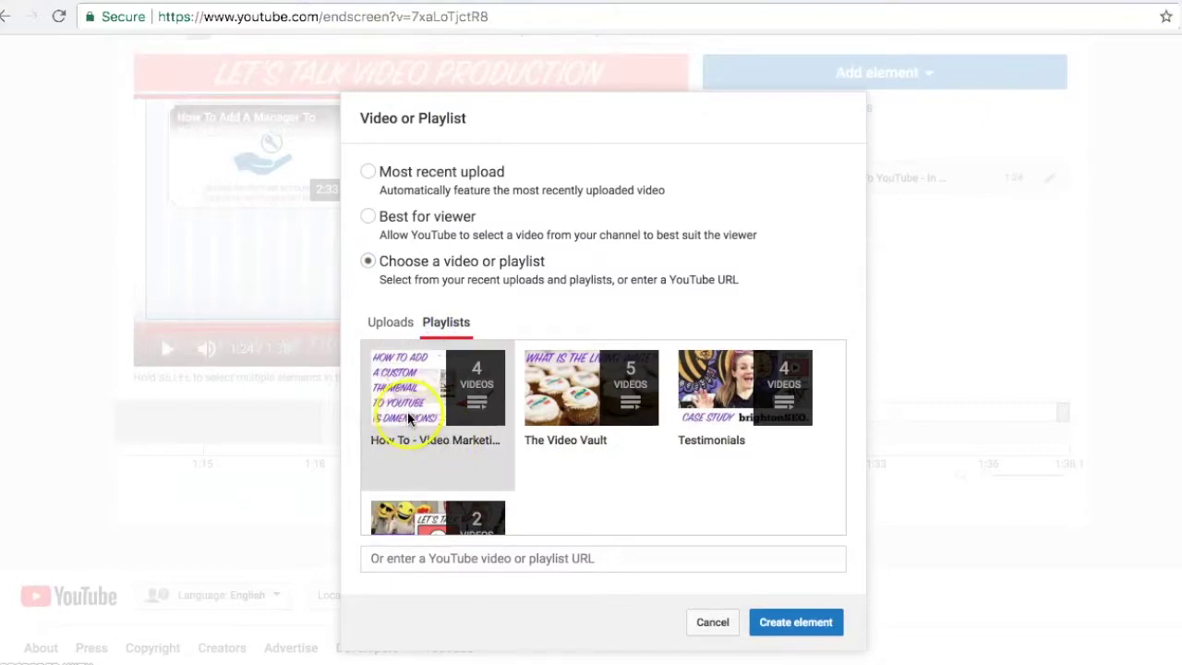
{"action": "left_click", "coordinate": [401, 406]}
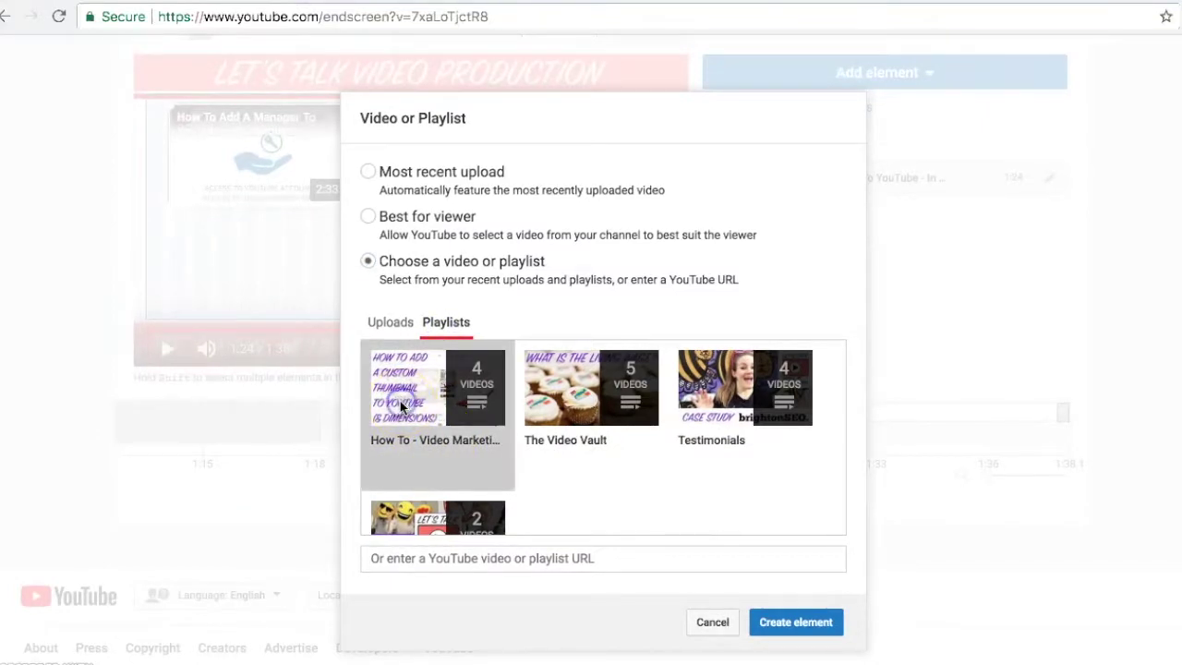
{"action": "left_click", "coordinate": [793, 622]}
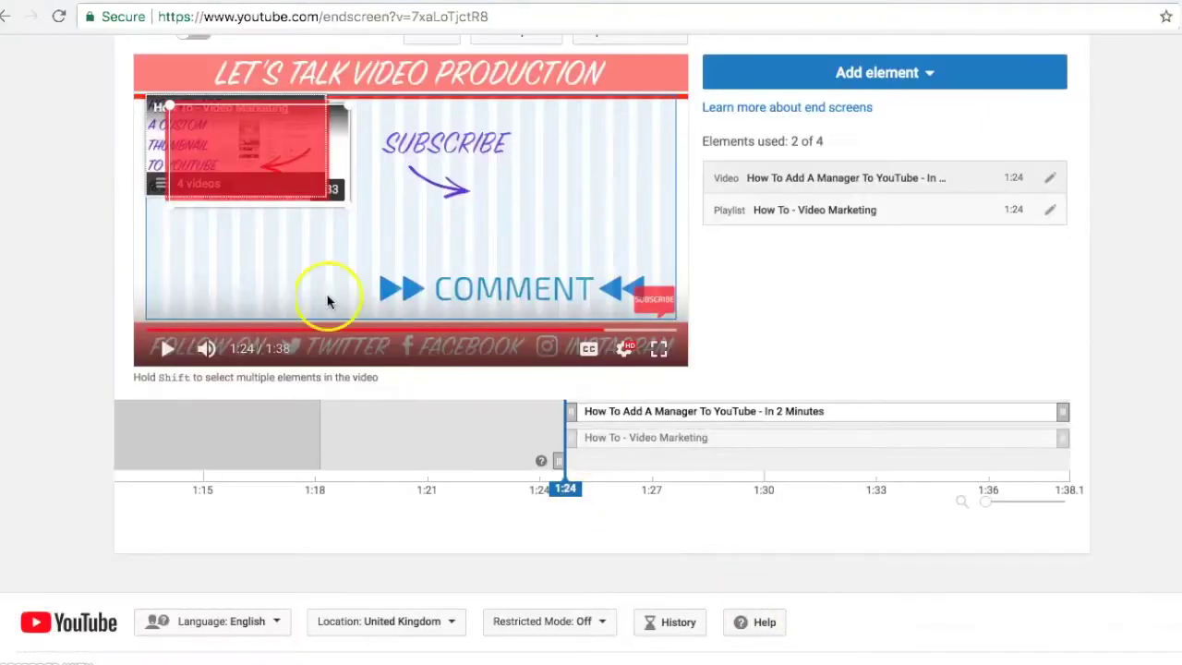
{"action": "left_click_drag", "start_coordinate": [255, 191], "coordinate": [338, 184]}
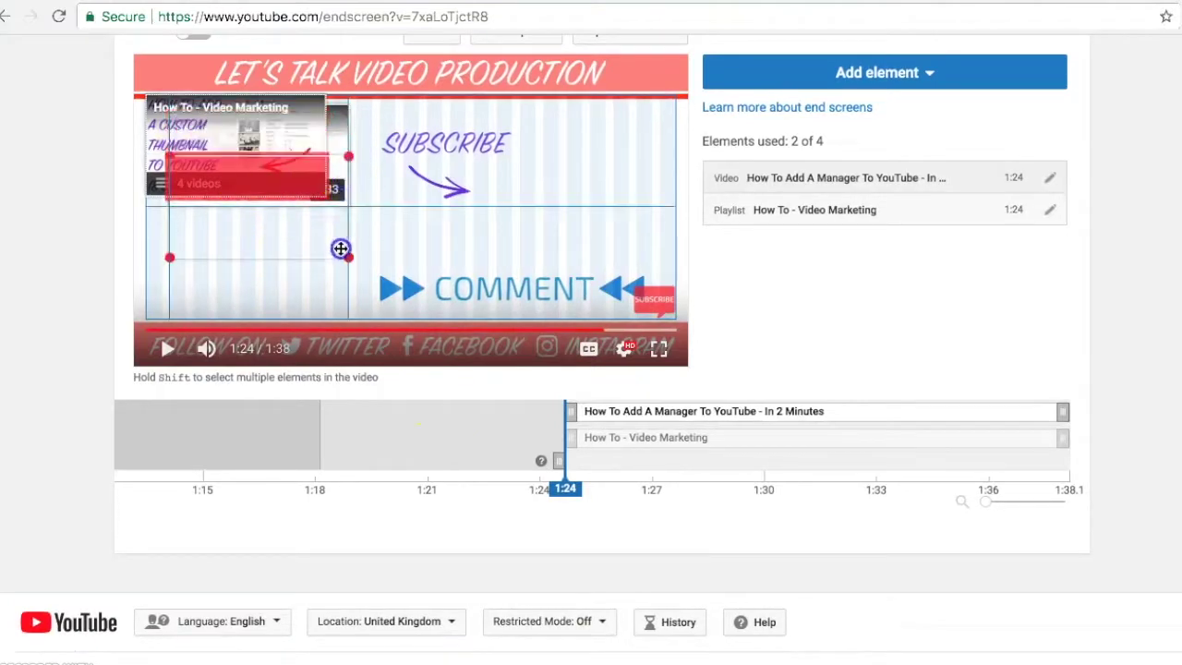
{"action": "left_click_drag", "start_coordinate": [328, 278], "coordinate": [323, 260]}
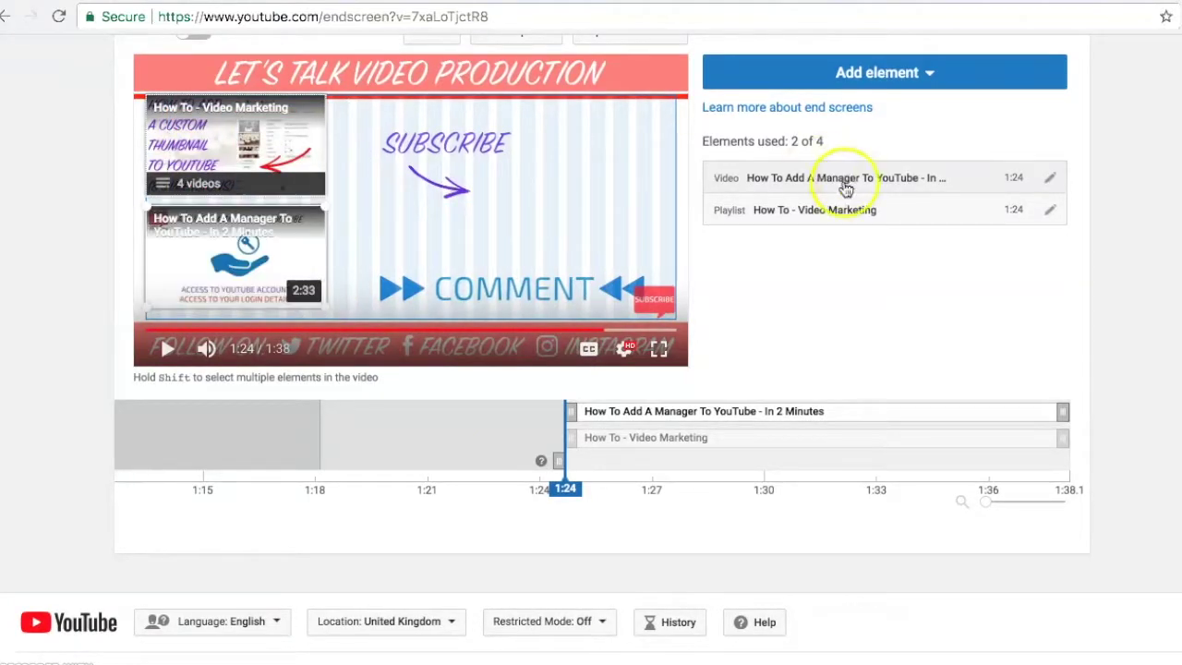
Add a channel subscribe element beside the SUBSCRIBE arrow and fine-tune the element layout and timing
{"action": "left_click", "coordinate": [878, 72]}
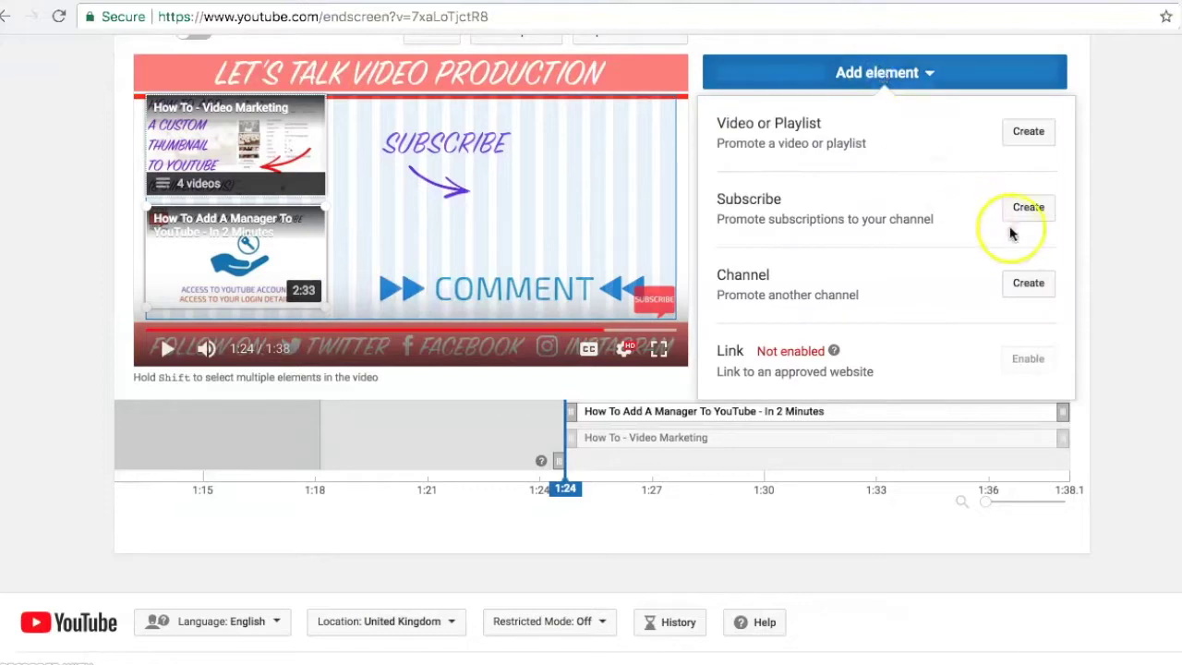
{"action": "left_click", "coordinate": [1028, 209]}
{"action": "left_click_drag", "start_coordinate": [163, 150], "coordinate": [596, 199]}
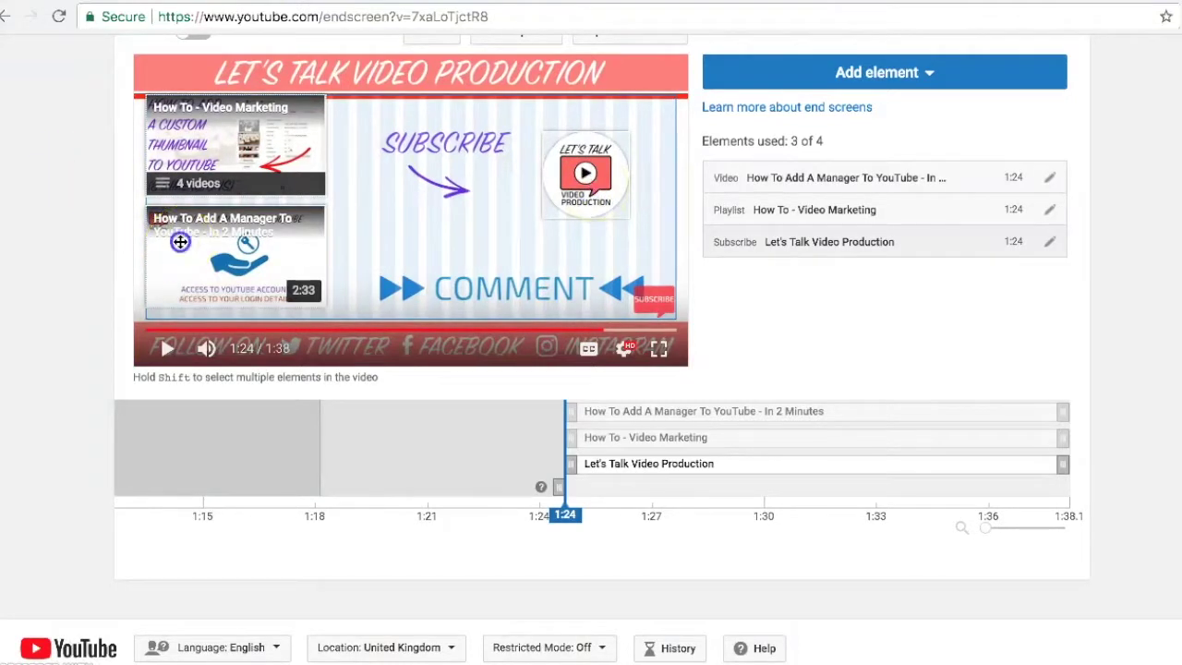
{"action": "left_click_drag", "start_coordinate": [185, 242], "coordinate": [189, 199]}
{"action": "mouse_move", "coordinate": [571, 438]}
{"action": "left_mouse_down"}
{"action": "mouse_move", "coordinate": [712, 438]}
{"action": "mouse_move", "coordinate": [571, 438]}
{"action": "left_mouse_up"}
Save the end screen, then check the video element's edit dialog and cancel without changes
{"action": "scroll", "coordinate": [665, 439], "scroll_direction": "up", "scroll_amount": 3}
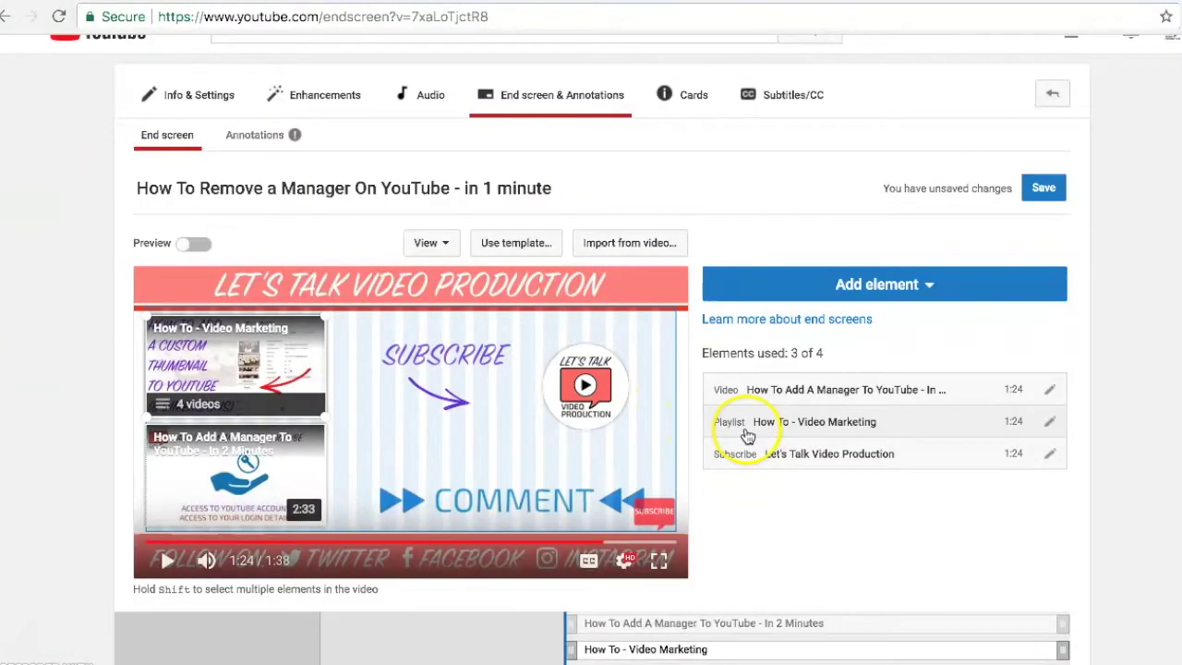
{"action": "left_click", "coordinate": [1044, 190]}
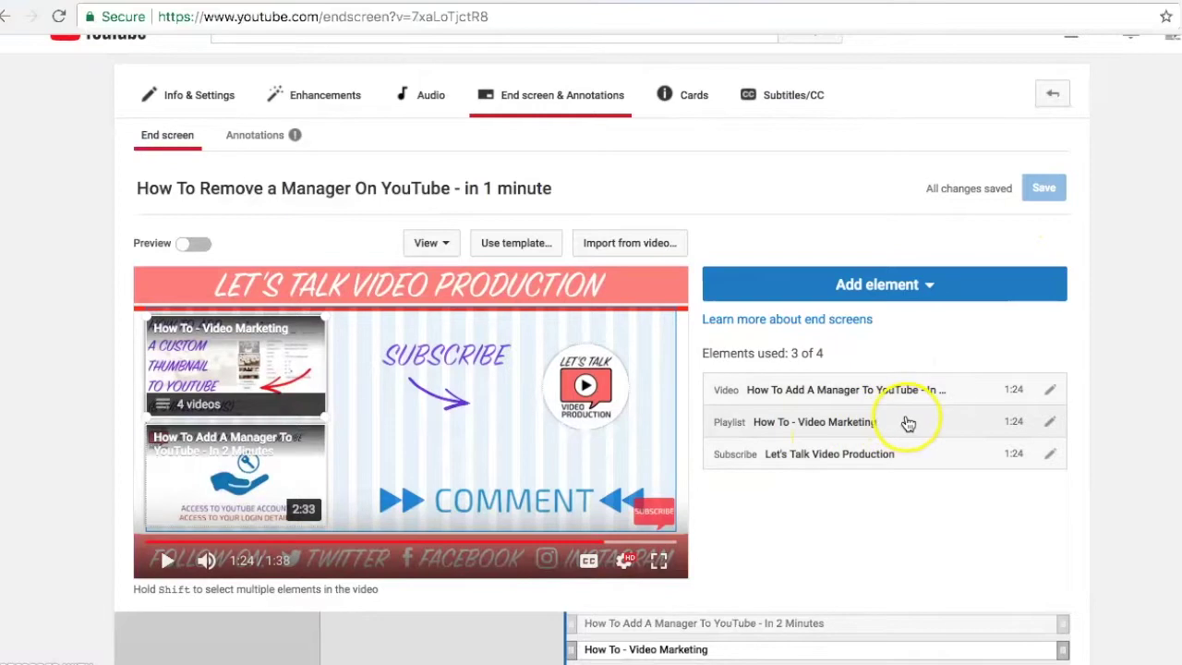
{"action": "scroll", "coordinate": [908, 423], "scroll_direction": "down", "scroll_amount": 1}
{"action": "left_click", "coordinate": [1050, 374]}
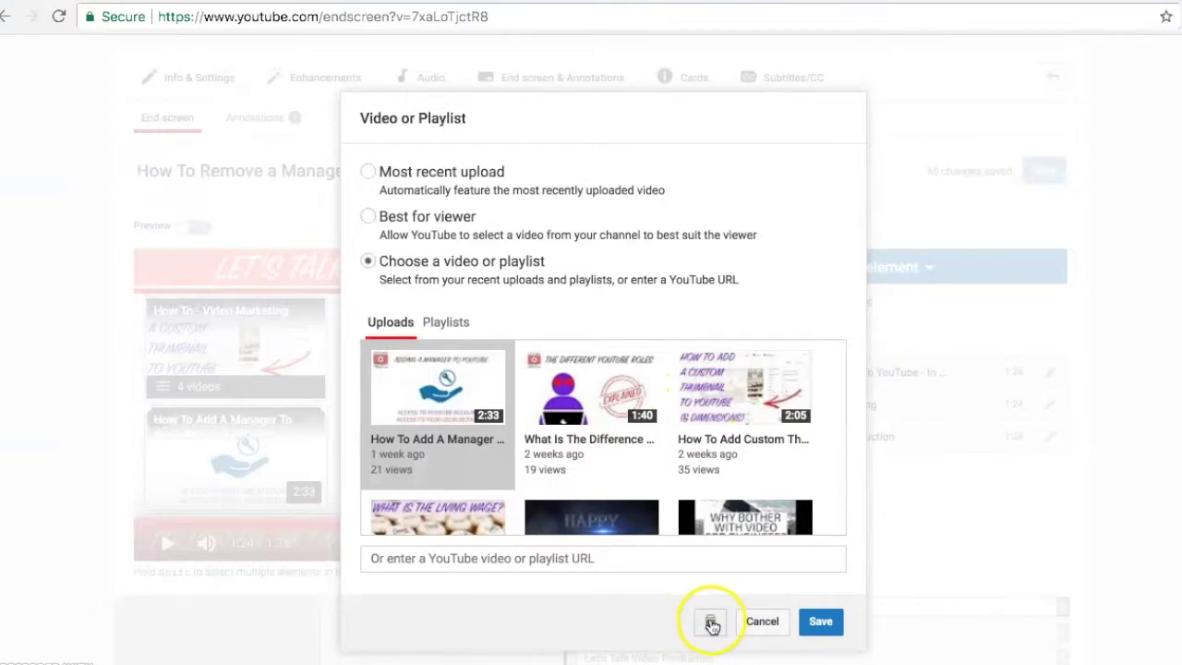
{"action": "left_click", "coordinate": [762, 622]}
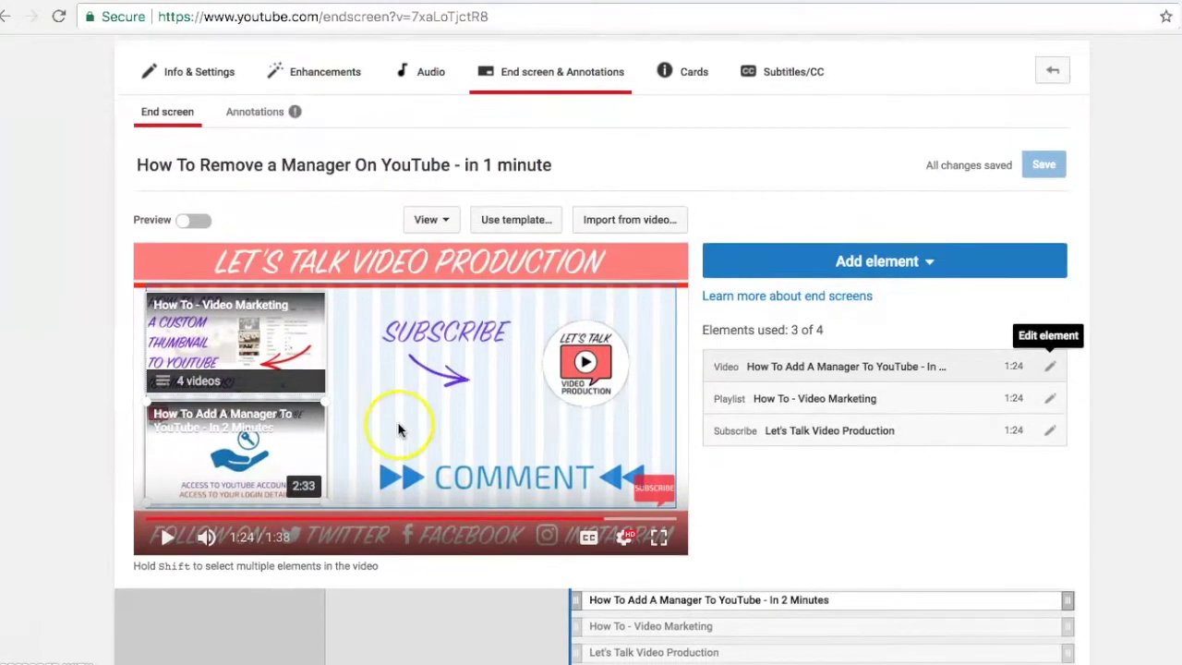
{"action": "scroll", "coordinate": [369, 388], "scroll_direction": "down", "scroll_amount": 1}
{"action": "left_click", "coordinate": [191, 215]}
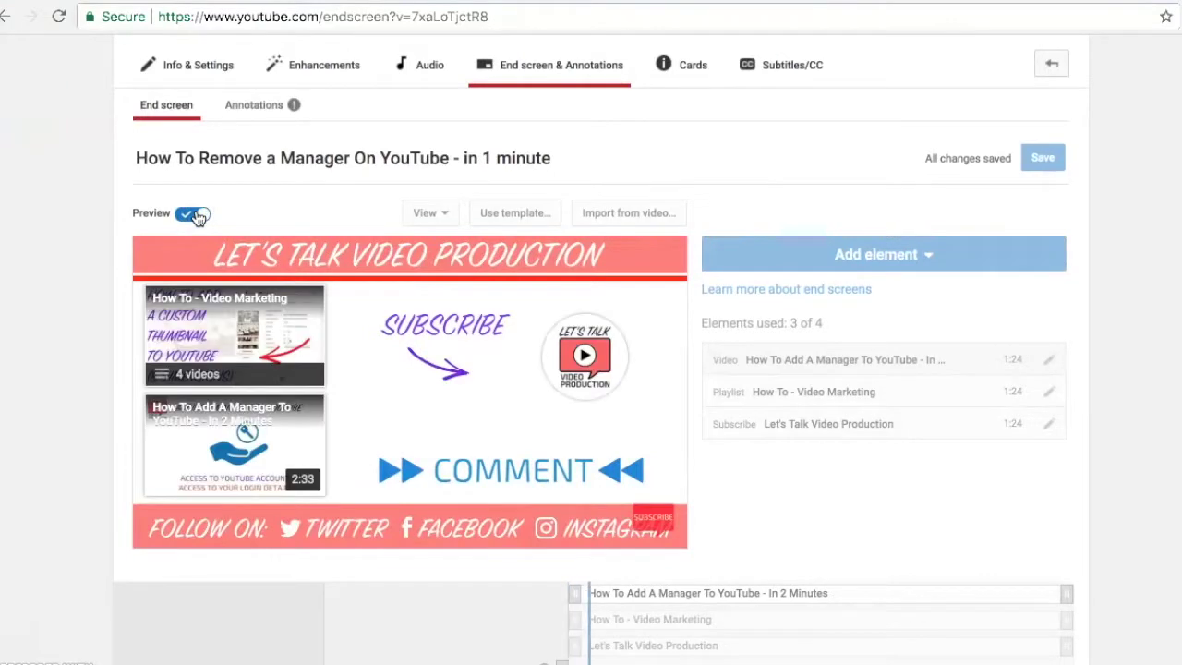
{"action": "left_click", "coordinate": [193, 215]}
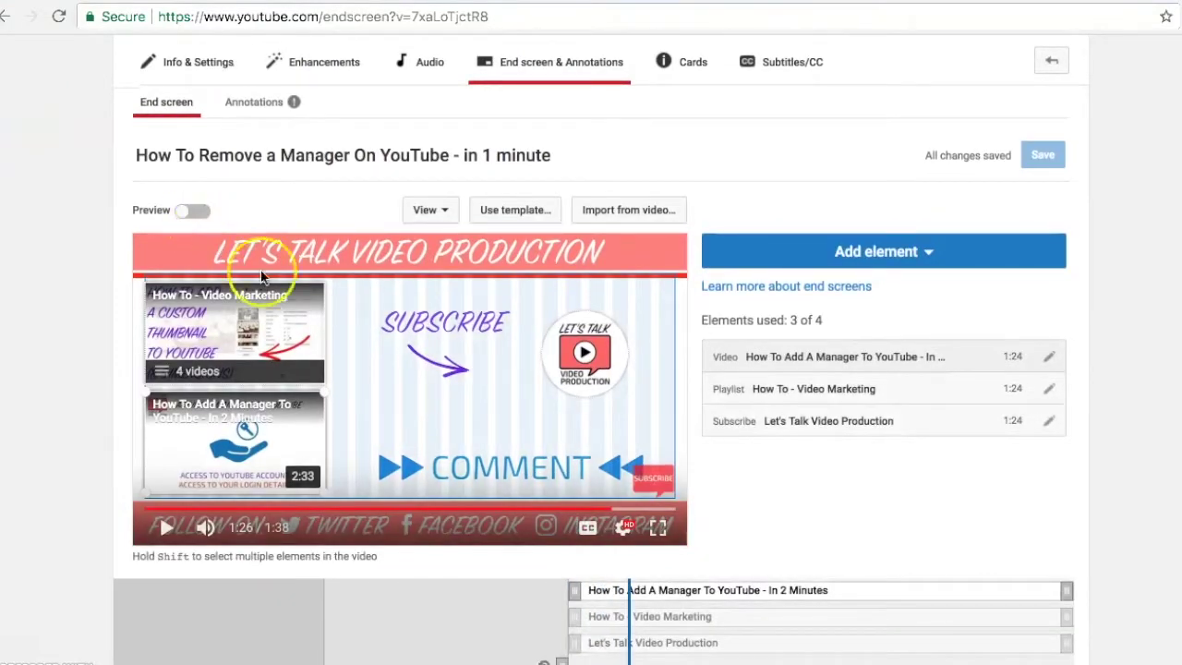
{"action": "scroll", "coordinate": [353, 352], "scroll_direction": "down", "scroll_amount": 1}
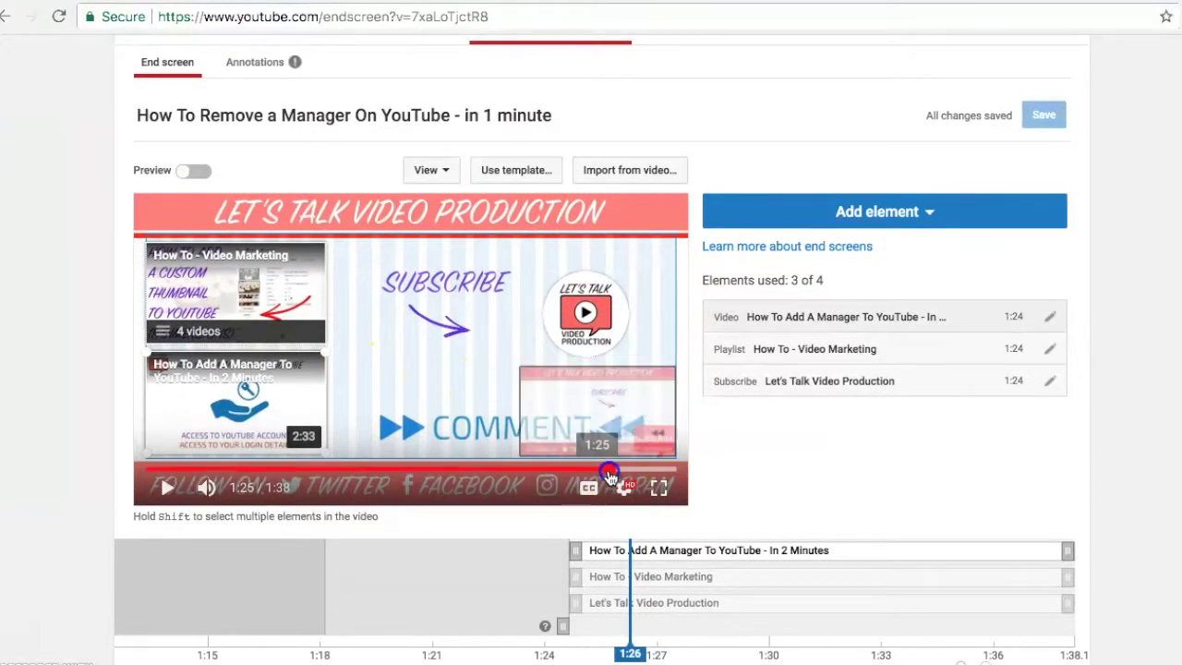
{"action": "left_click_drag", "start_coordinate": [617, 477], "coordinate": [584, 475]}
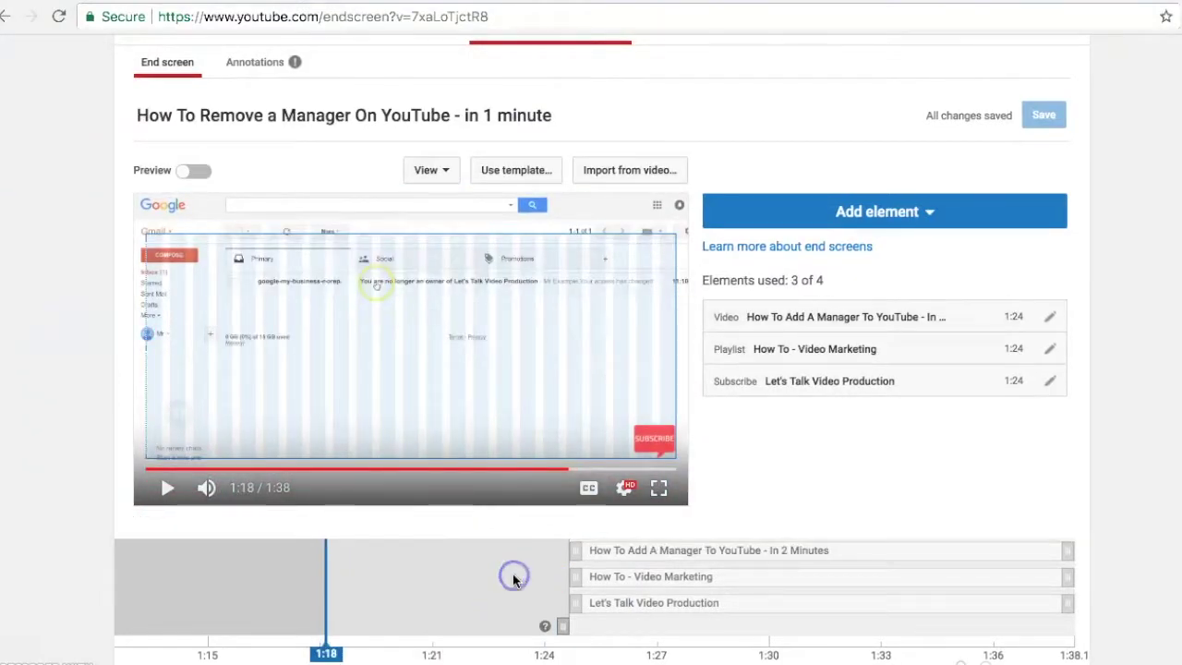
{"action": "left_click_drag", "start_coordinate": [393, 570], "coordinate": [479, 567]}
{"action": "left_click", "coordinate": [161, 488]}
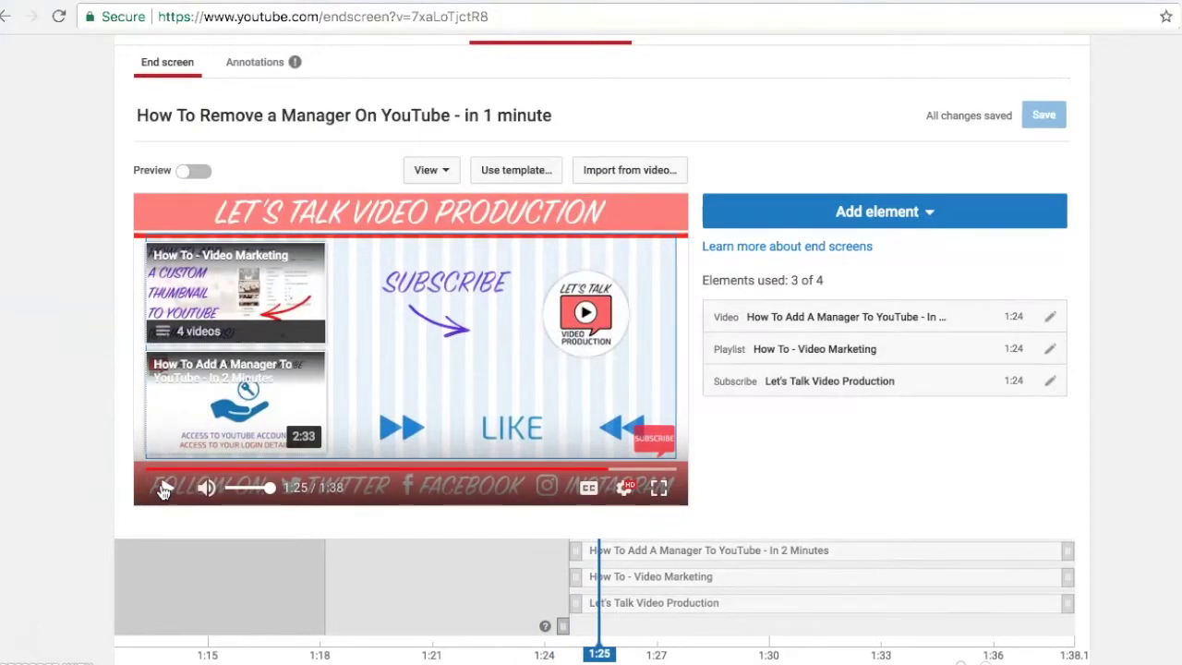
{"action": "left_click", "coordinate": [165, 488]}
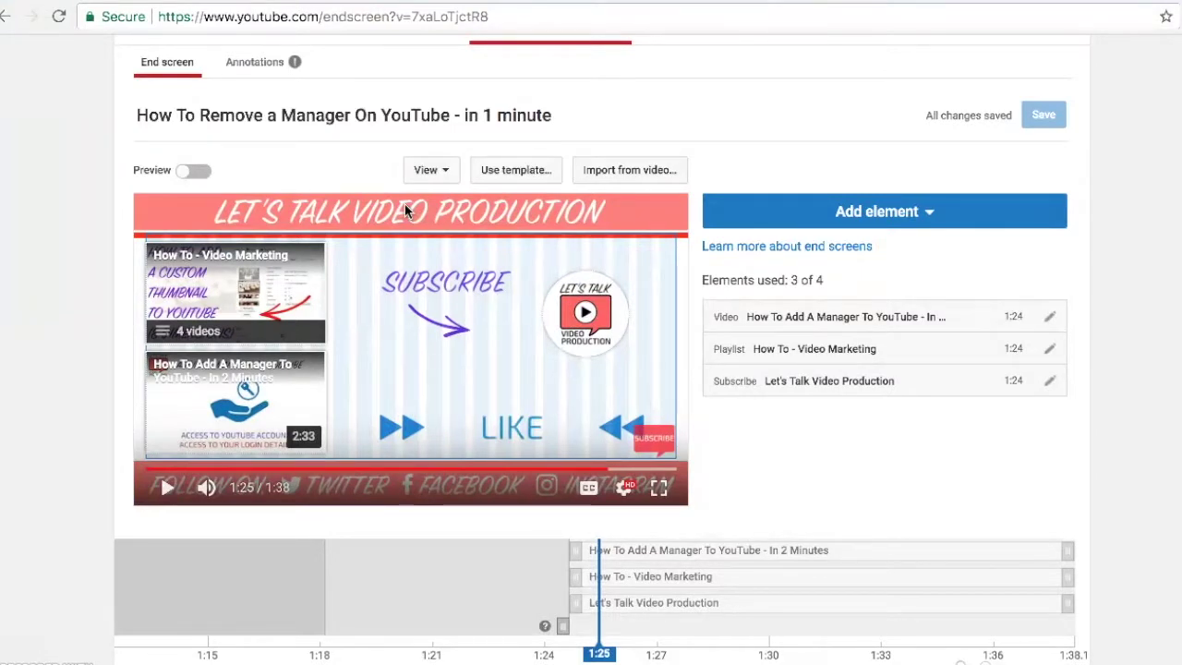
Import the end screen from the How To Add A Manager To YouTube video, confirming the replacement
{"action": "left_click", "coordinate": [625, 171]}
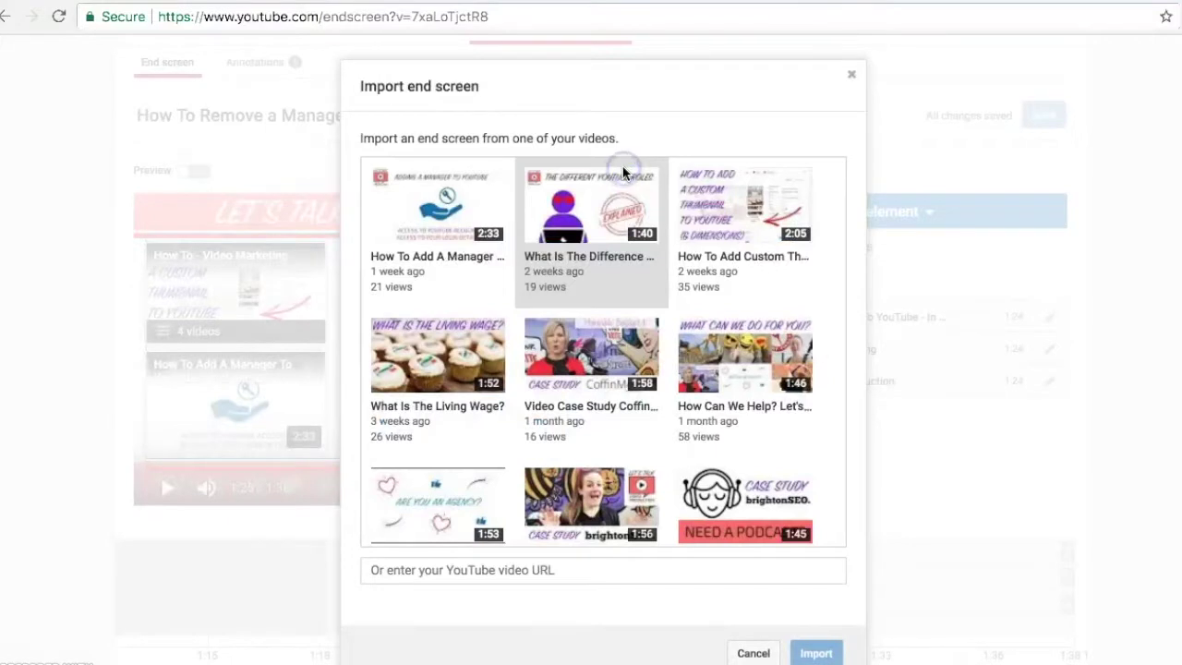
{"action": "left_click", "coordinate": [448, 189]}
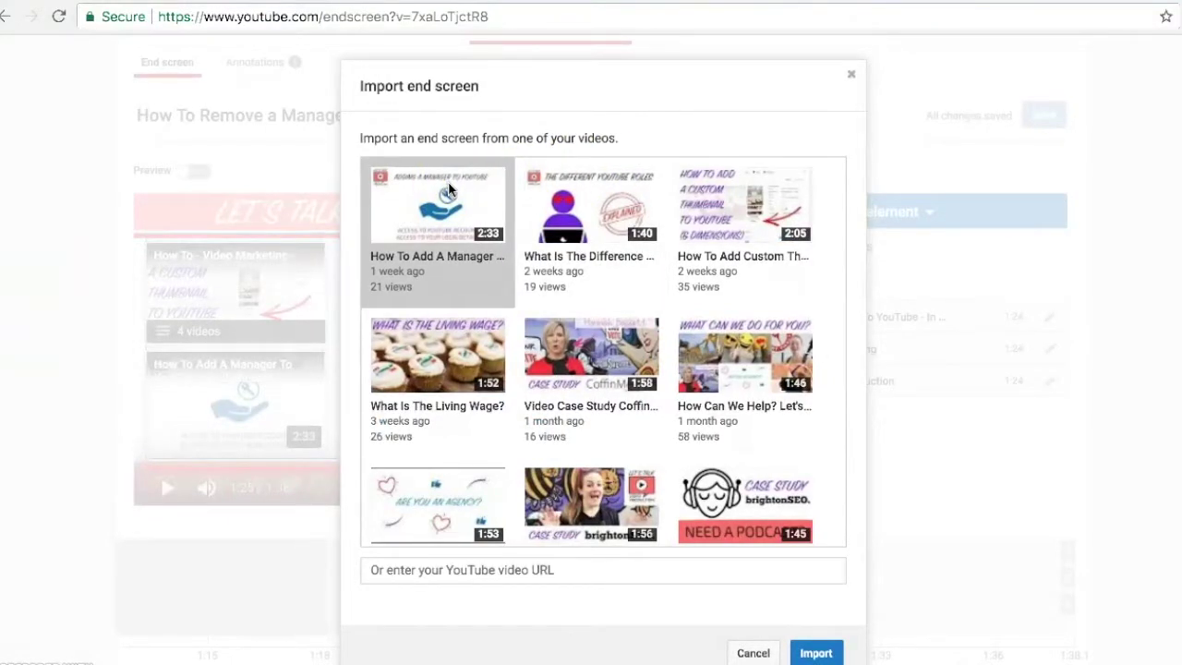
{"action": "left_click", "coordinate": [825, 654]}
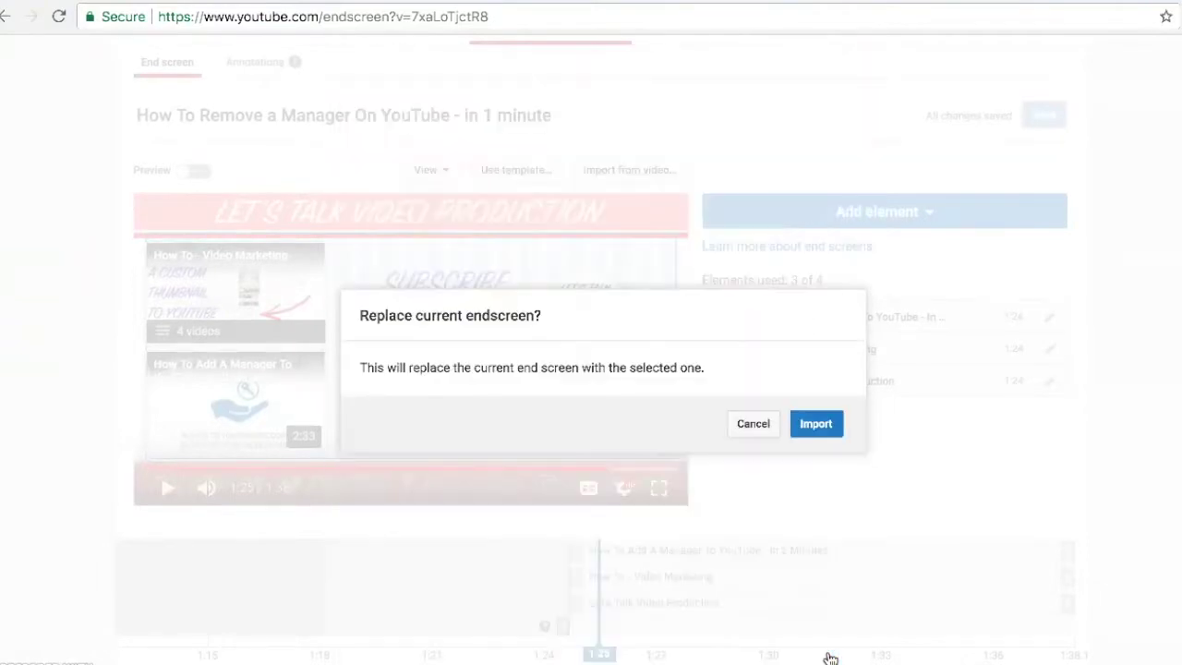
{"action": "left_click", "coordinate": [817, 424]}
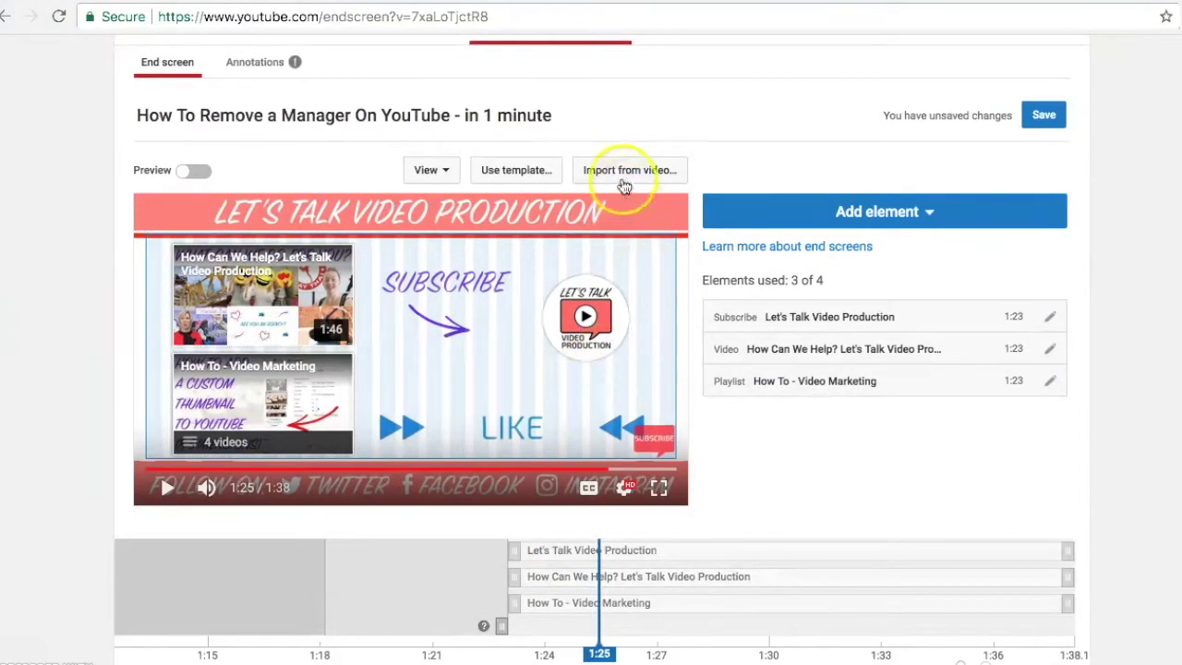
Show the Select a YouTube template dialog with its 1 Video | 1 Subscribe layouts
{"action": "left_click", "coordinate": [523, 173]}
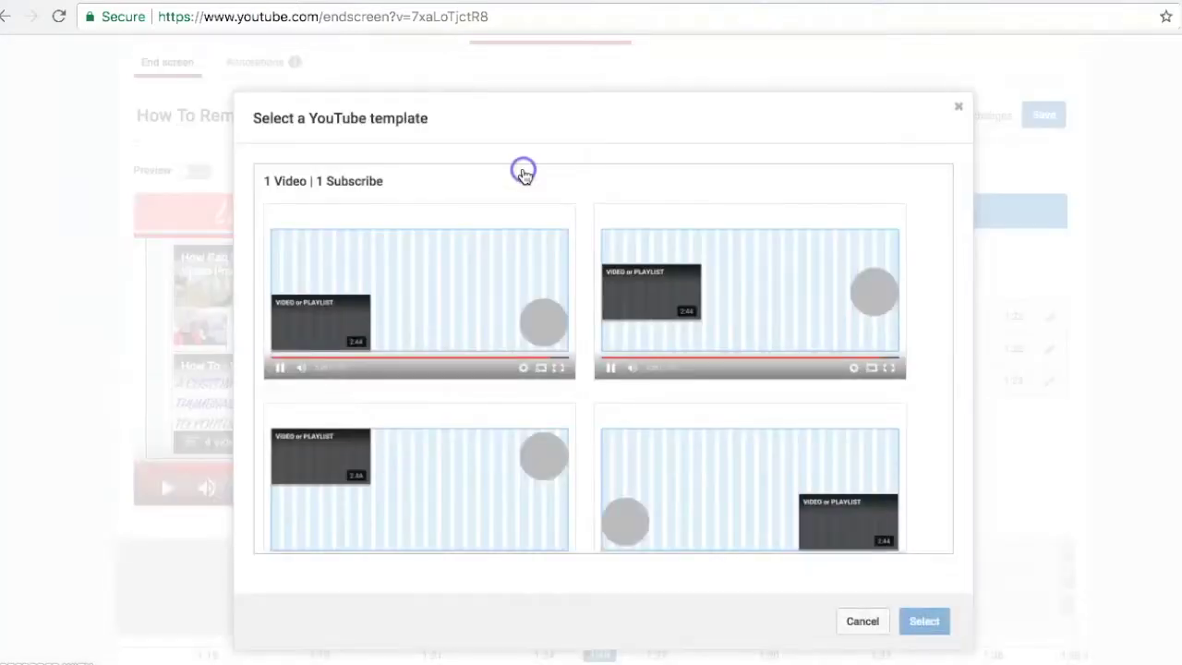